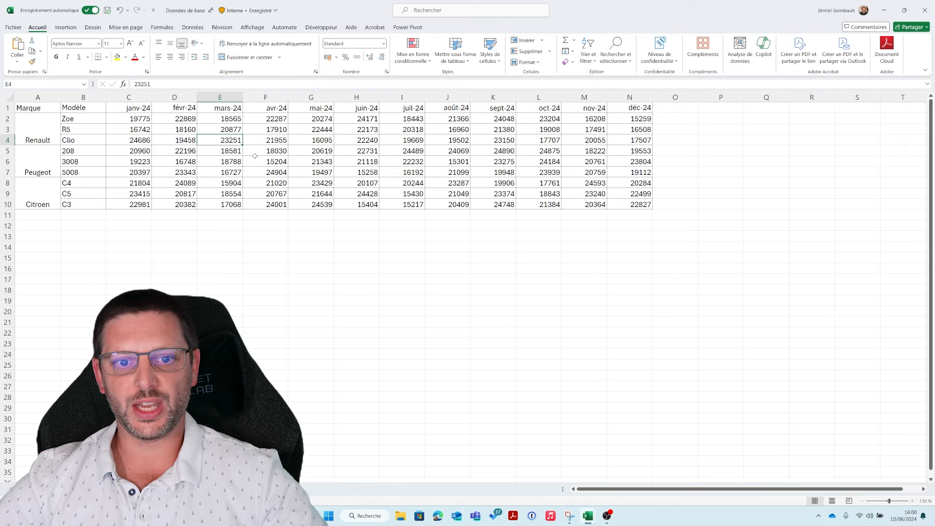
Open the Copilot pane beside the monthly car sales data.
click(247, 161)
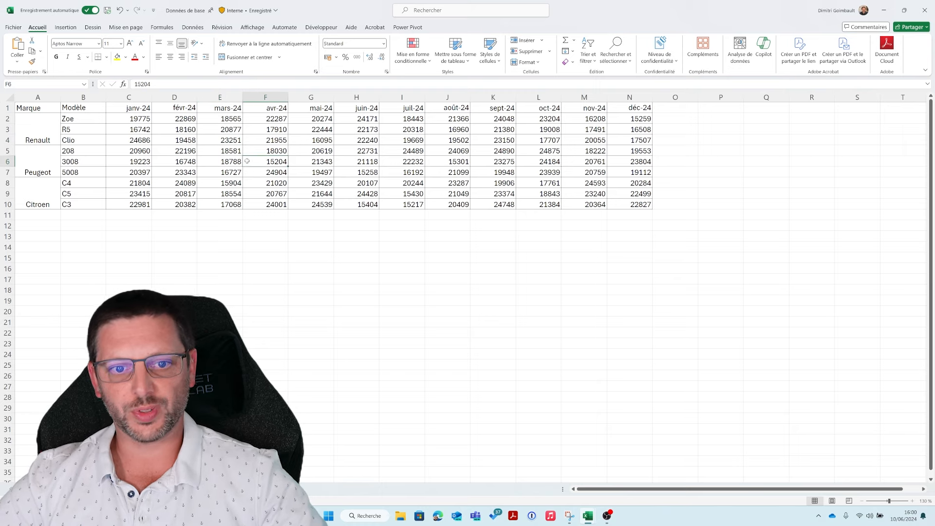
click(435, 129)
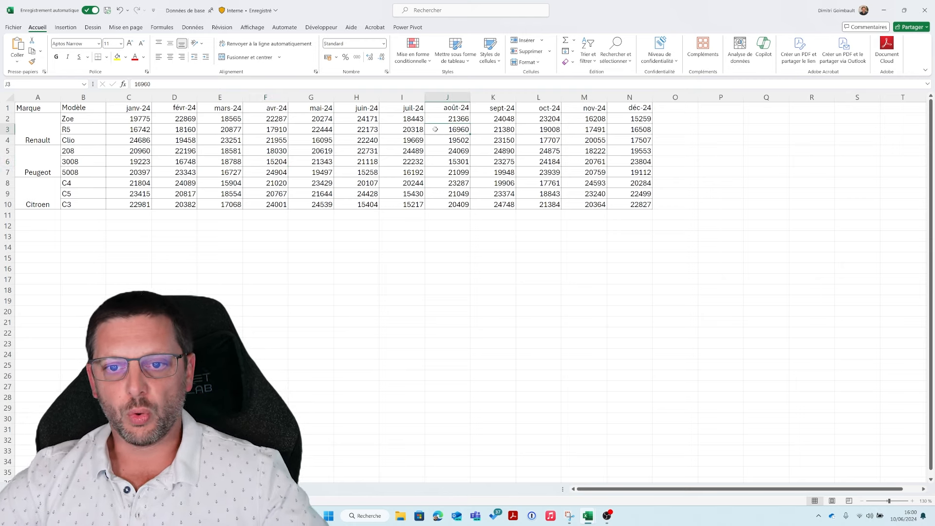
click(445, 162)
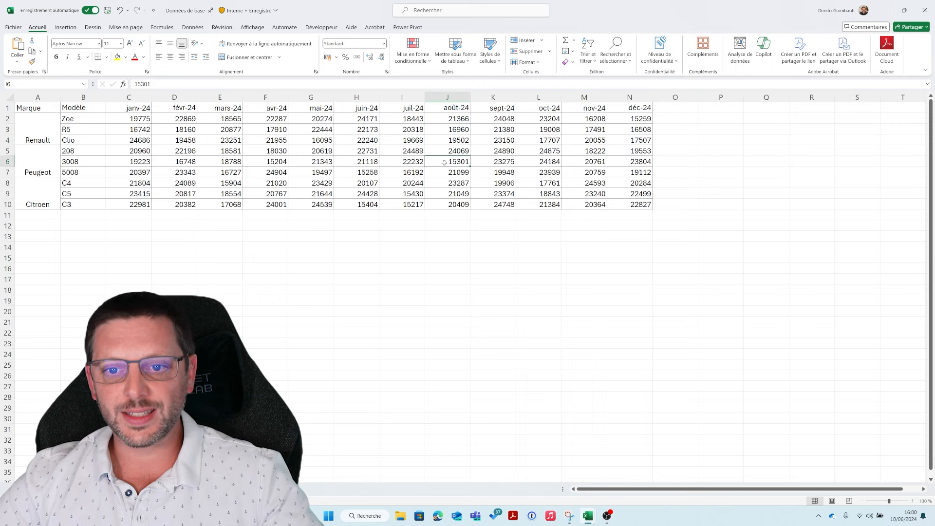
click(763, 49)
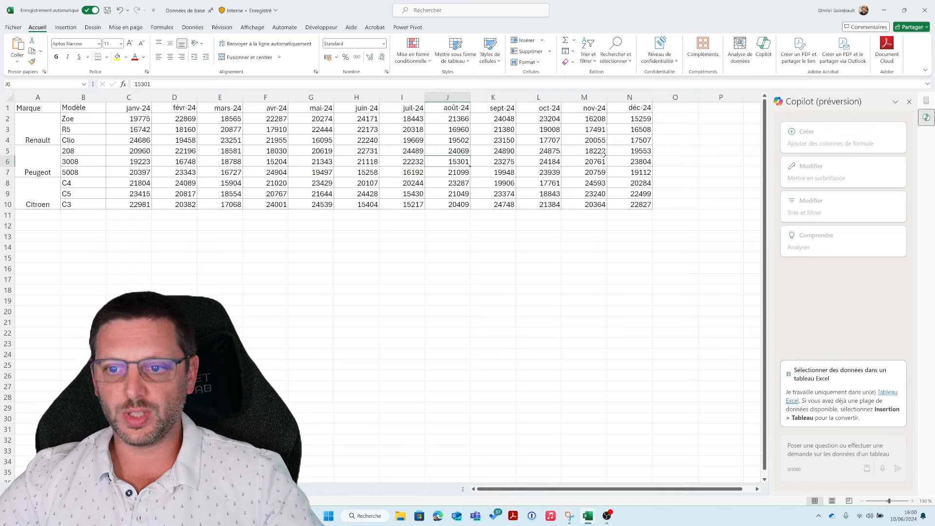
Examine the plain data range A1:N10 against Copilot's requirement that data be in an Excel table.
click(561, 153)
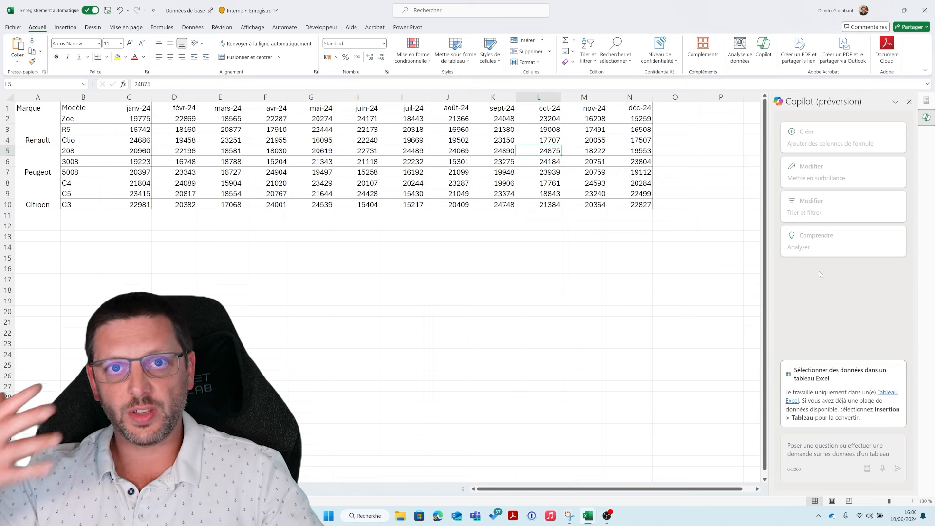
click(611, 323)
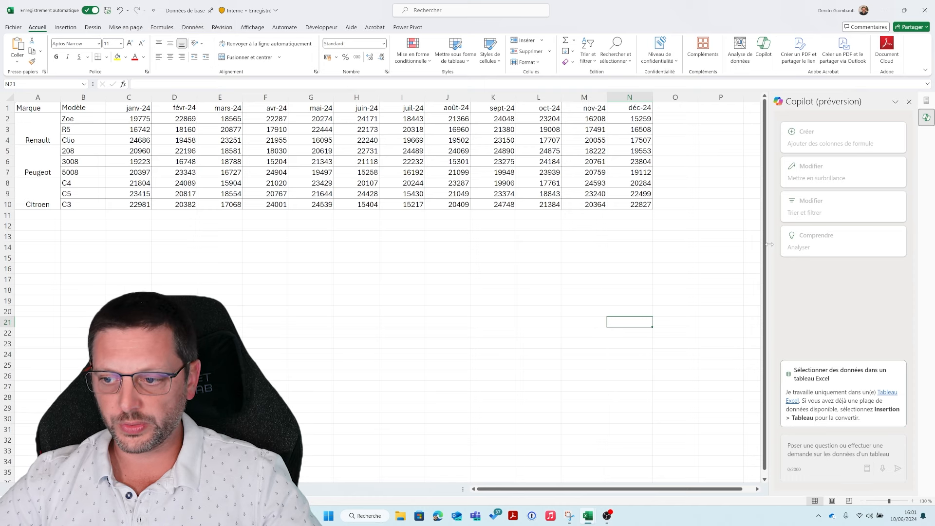
click(505, 171)
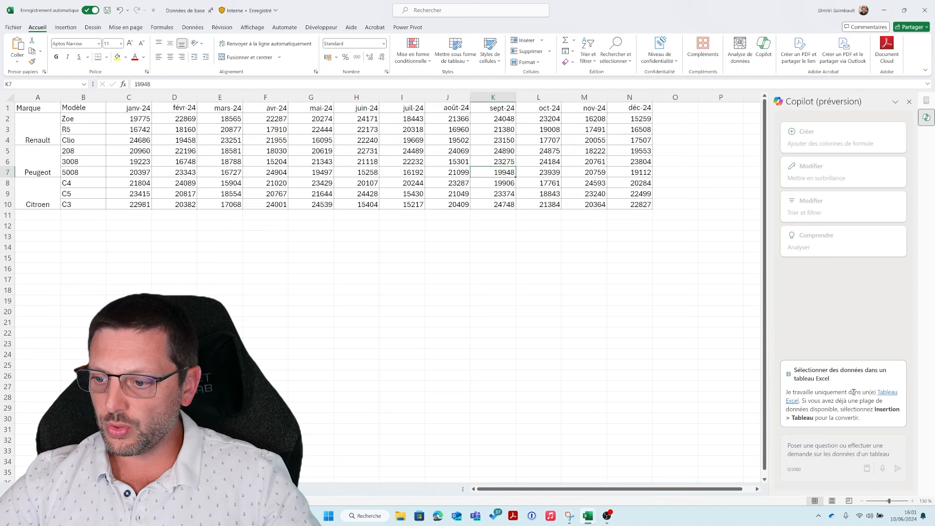
click(305, 160)
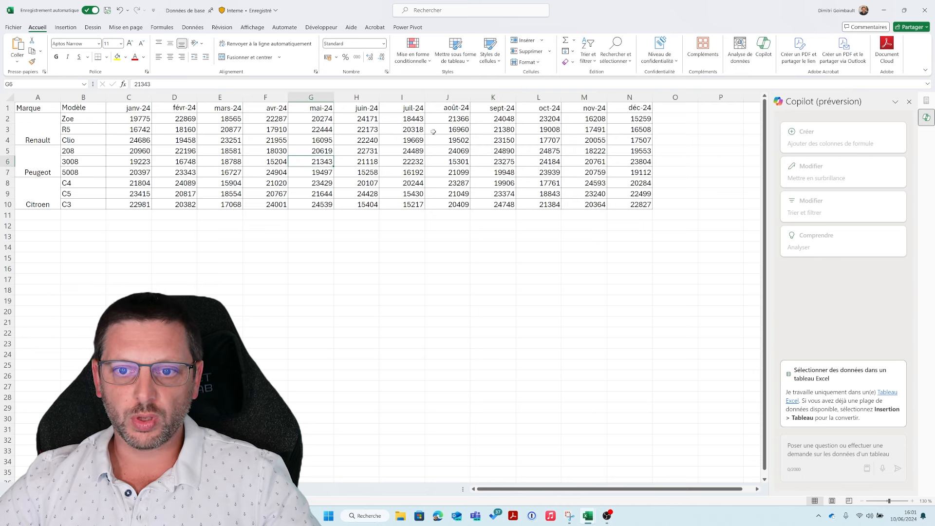
click(433, 130)
drag(24, 108, 643, 204)
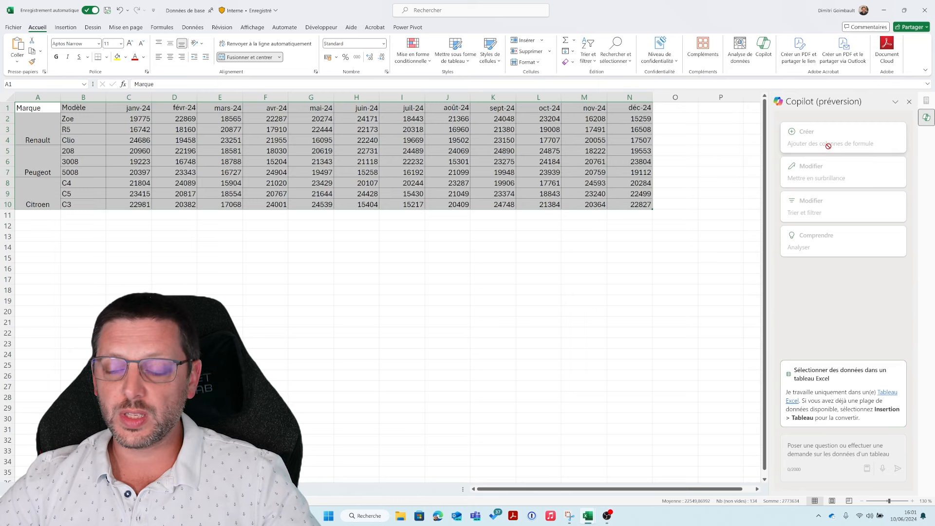
click(491, 163)
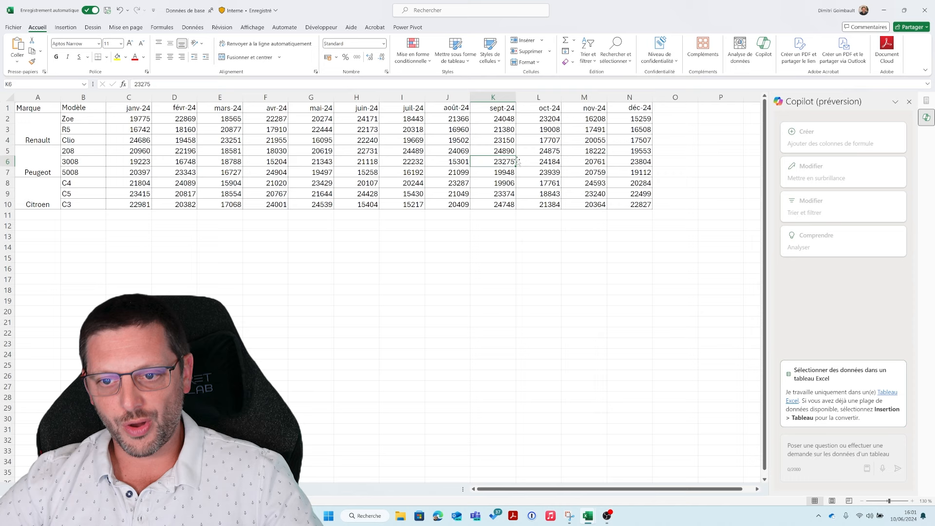
click(532, 164)
click(534, 171)
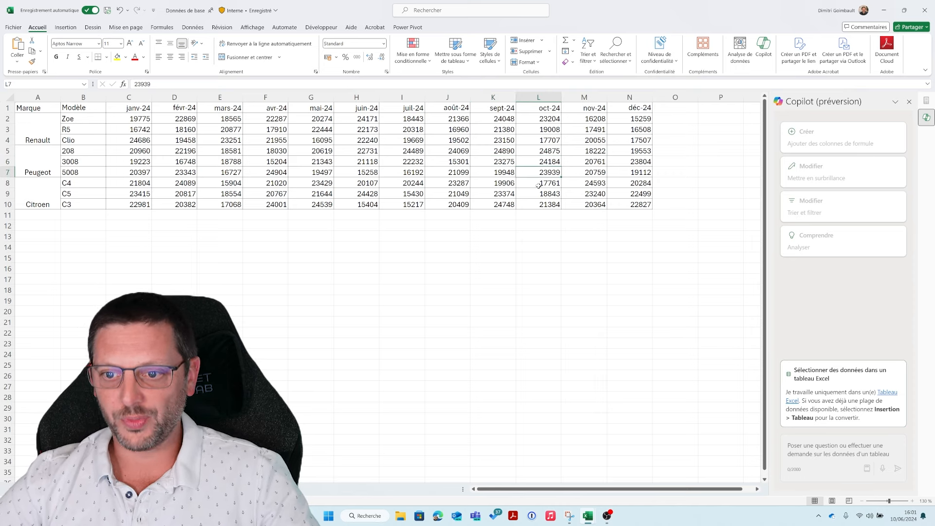
click(579, 186)
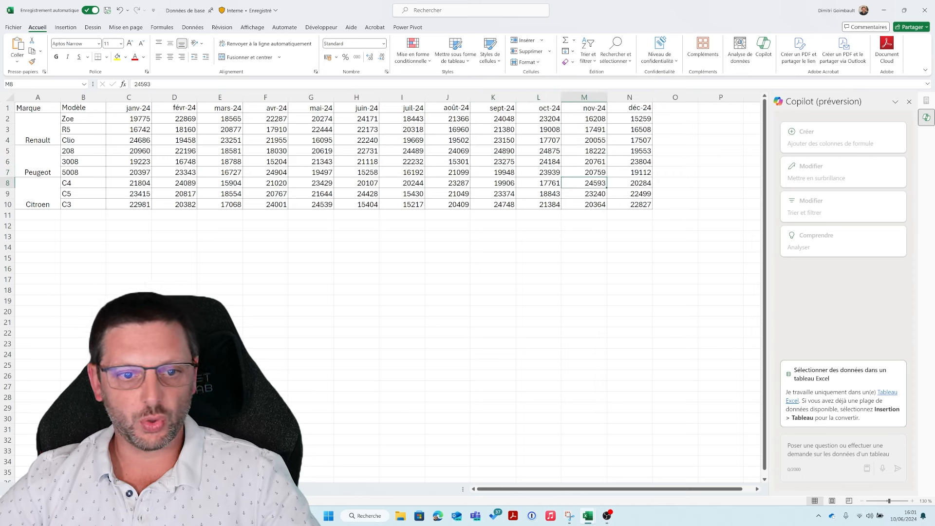
Switch to the sheet where the same car sales data is formatted as a blue Excel table.
drag(68, 151, 370, 172)
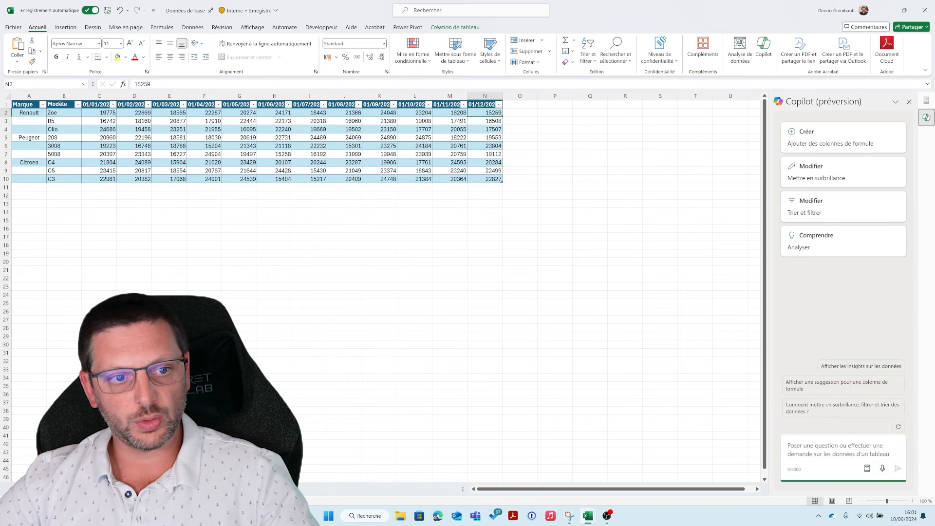
click(258, 159)
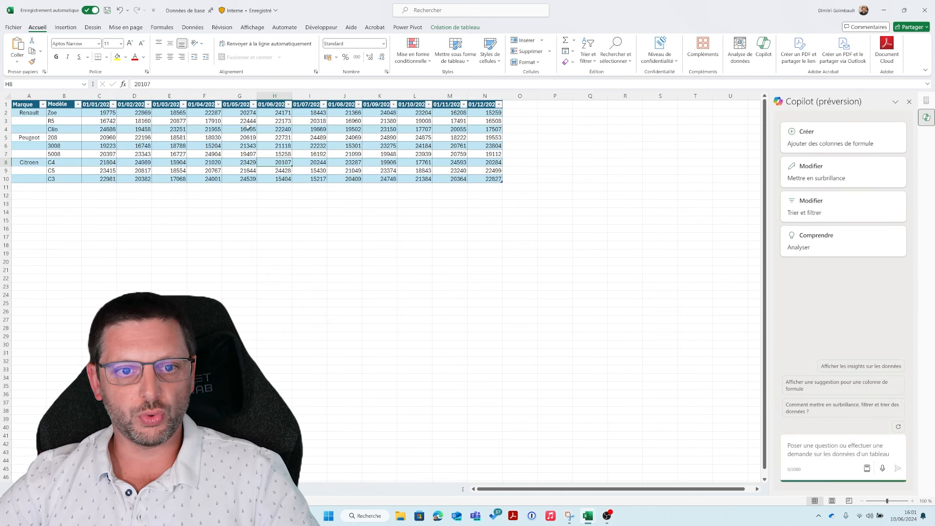
click(247, 122)
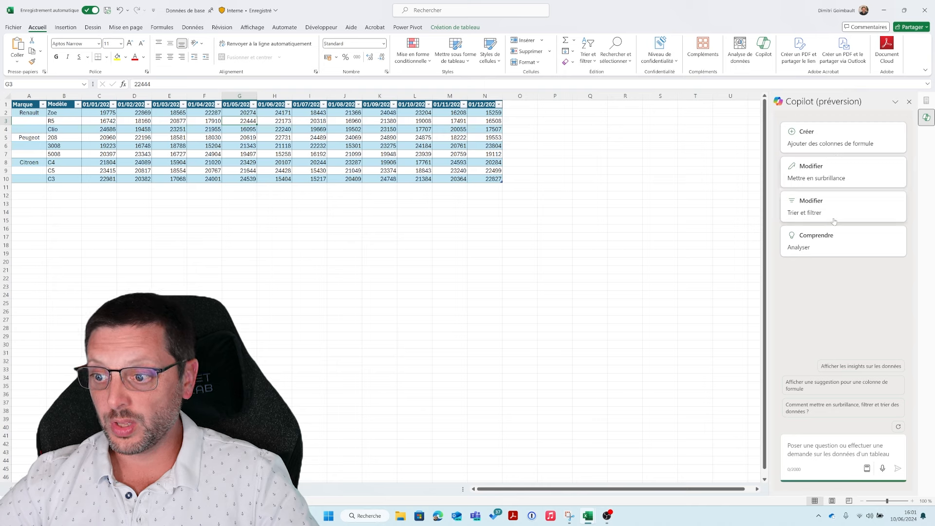
Open the full Copilot Lab prompt collection and browse the available prompts.
click(867, 468)
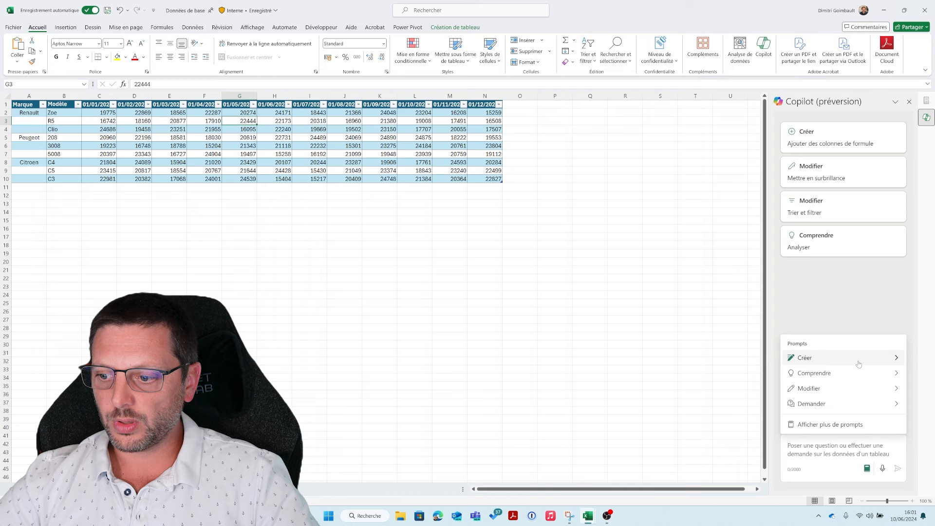
click(850, 424)
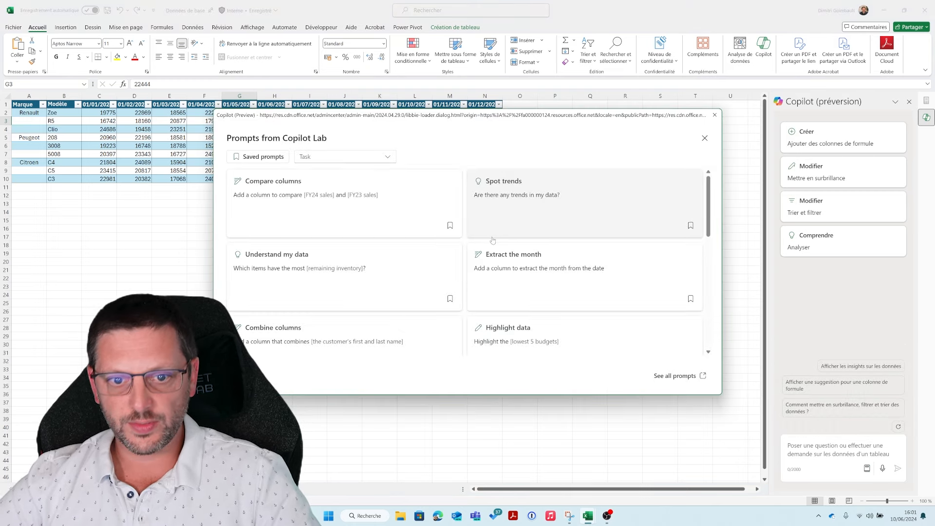
scroll(341, 193, down, 10)
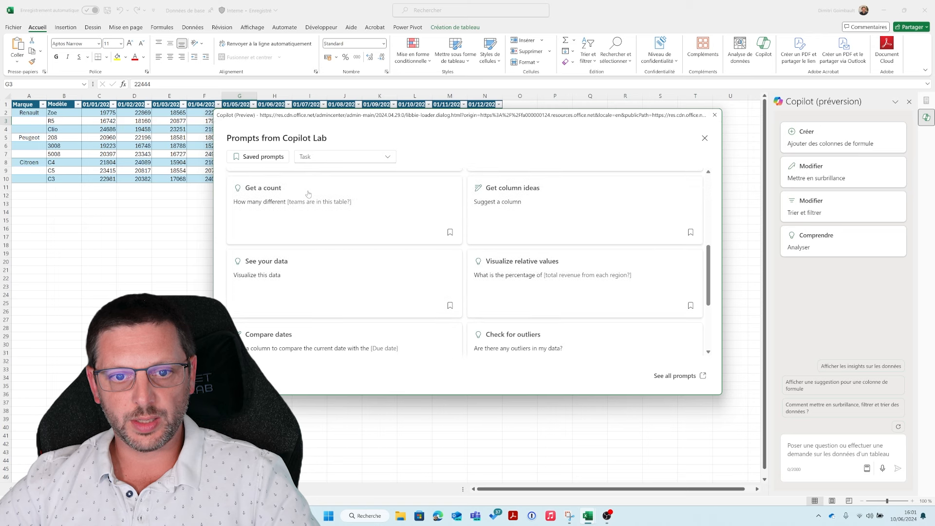
Filter the Copilot Lab prompts by the Create task and look through them.
click(355, 157)
click(311, 173)
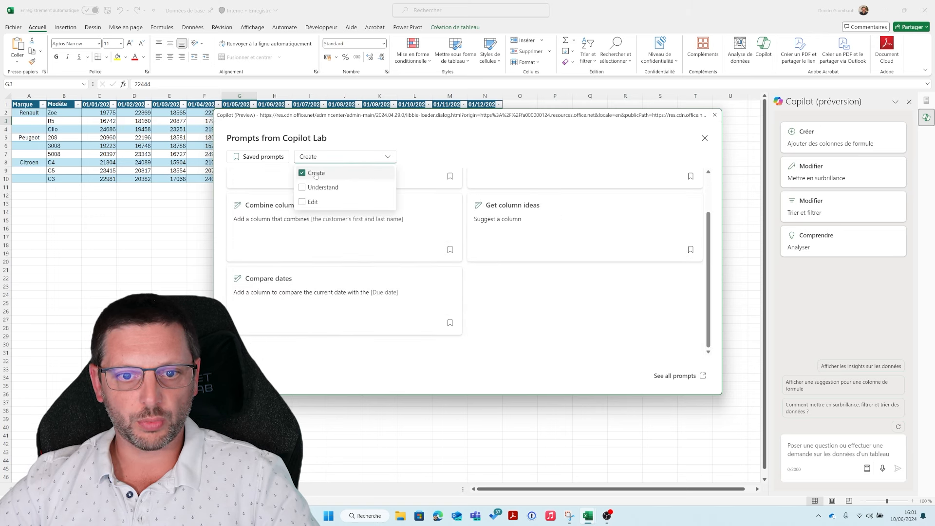
click(535, 147)
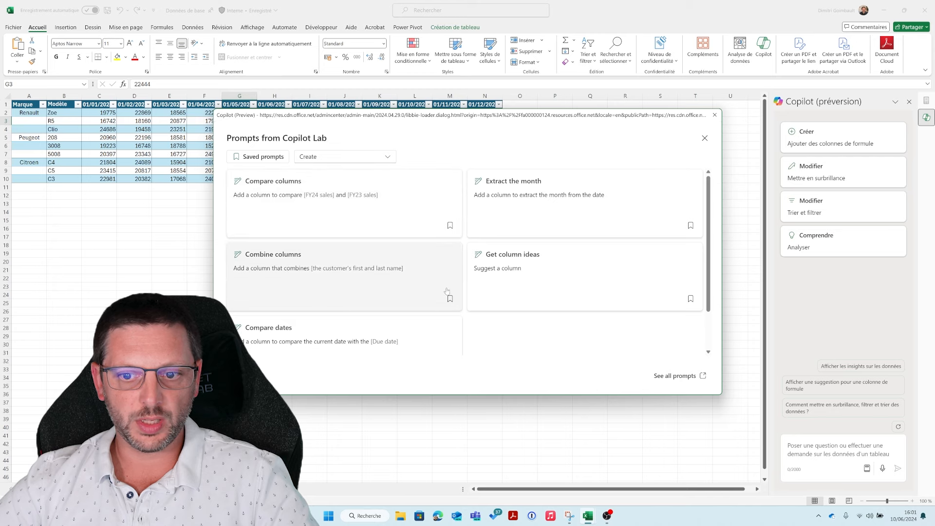
scroll(421, 274, down, 2)
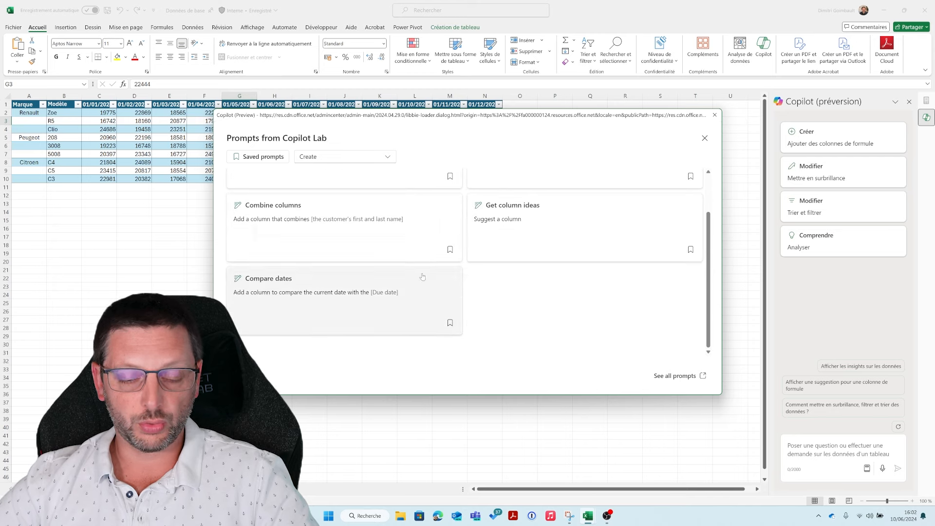
scroll(422, 274, up, 2)
Change the task filter from Create to Understand only and look through the matching prompts.
click(362, 157)
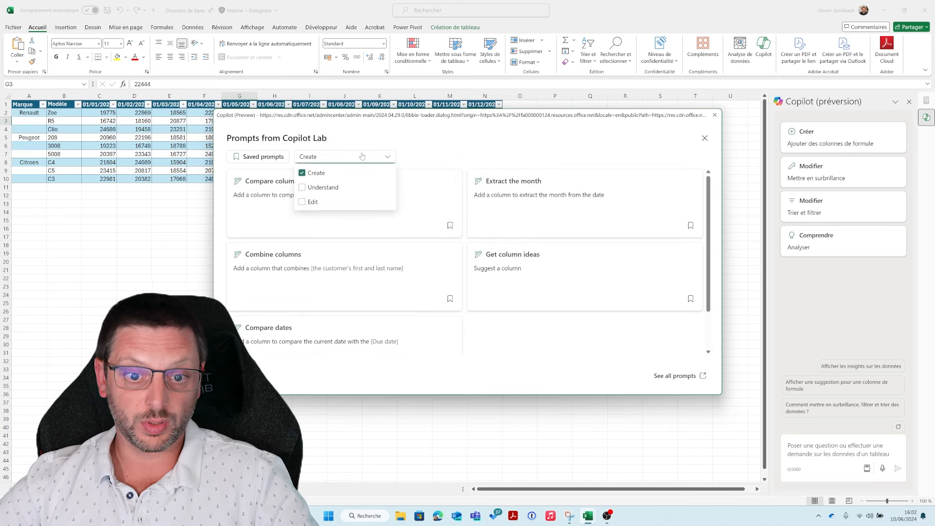
click(338, 187)
click(316, 172)
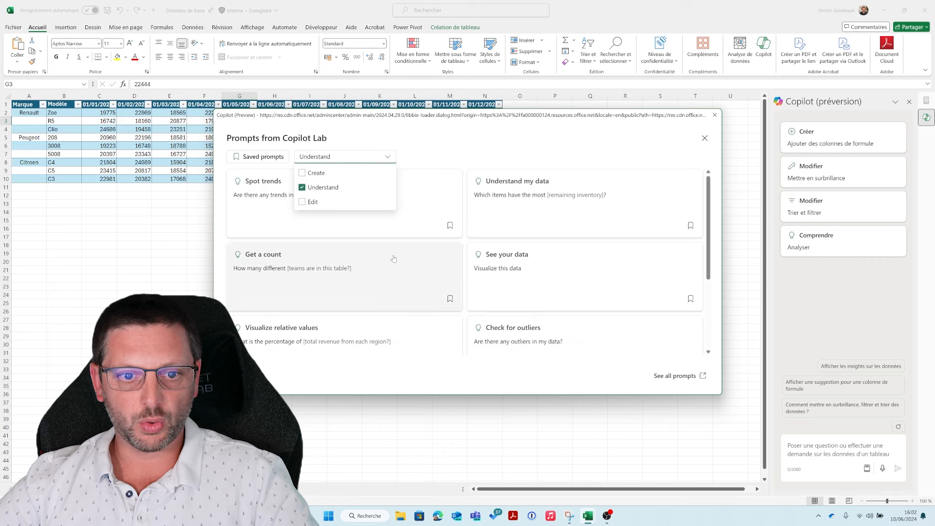
click(485, 147)
scroll(537, 211, down, 3)
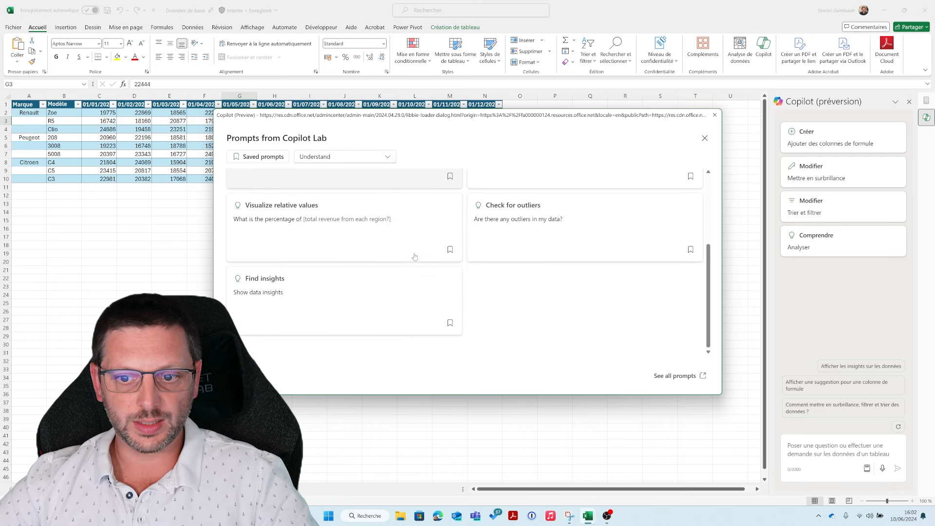
scroll(463, 204, up, 4)
scroll(414, 190, down, 4)
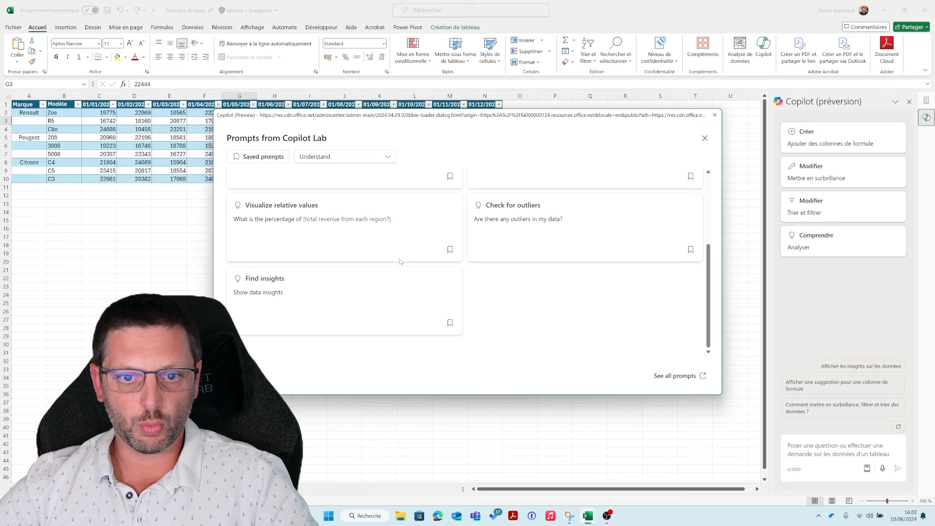
scroll(359, 173, up, 1)
Limit the prompt list to the Edit task only and view its prompts.
click(356, 157)
click(312, 201)
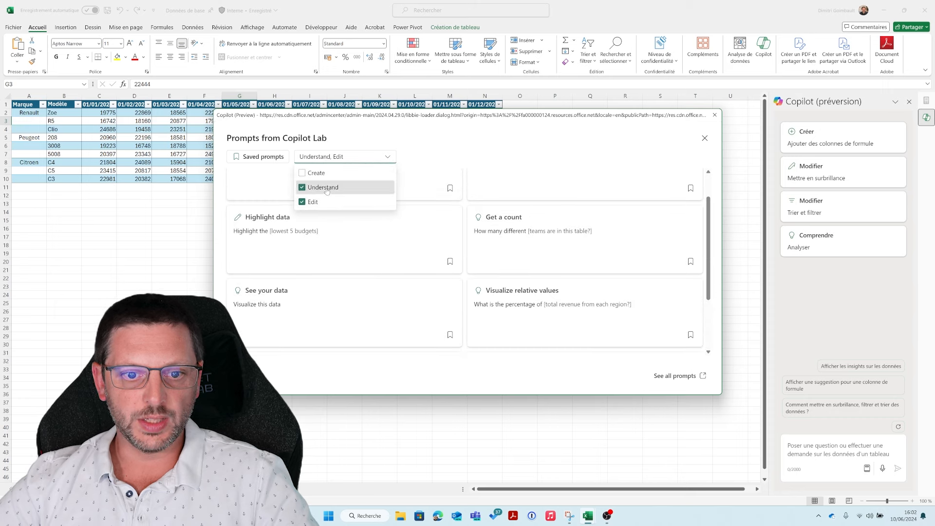
click(323, 187)
click(362, 309)
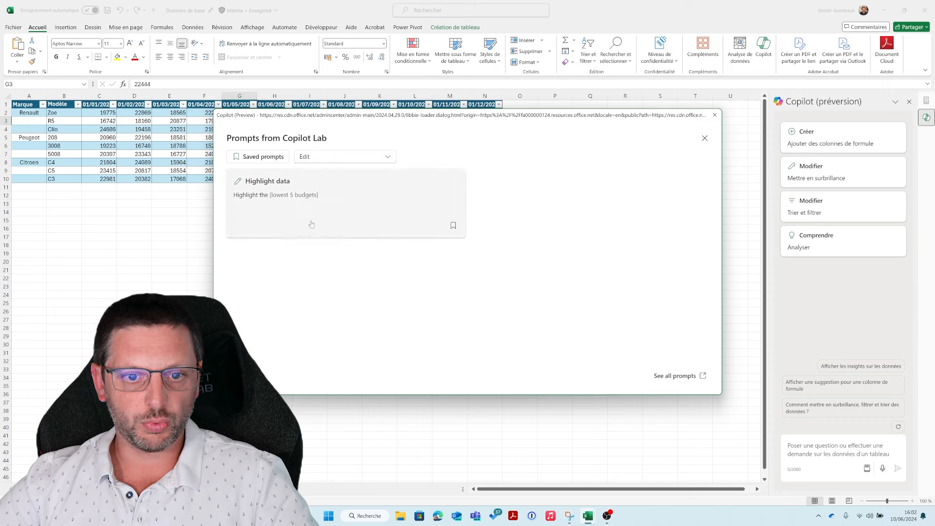
Clear the Edit task filter and close the Copilot Lab prompt collection.
click(366, 160)
click(312, 202)
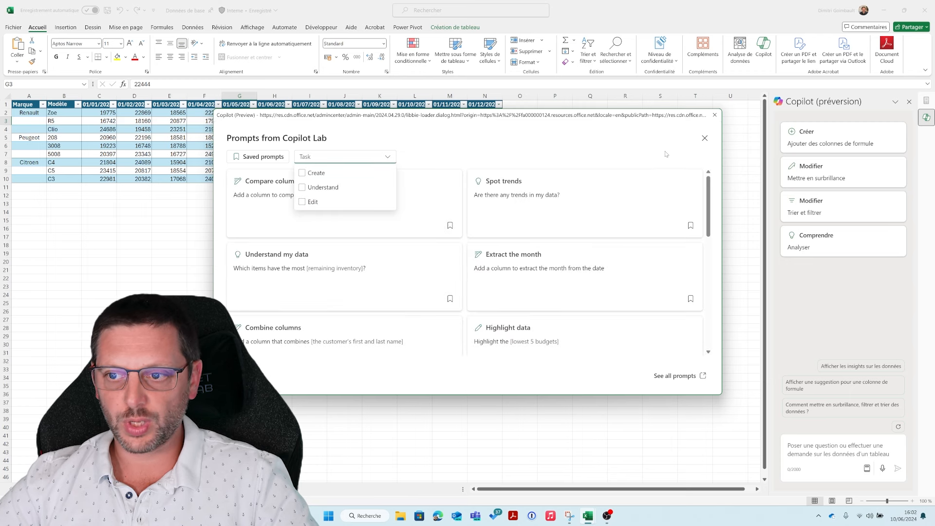
click(704, 138)
Switch to the sheet with the green Marque, Modèle, Date and Valeur table and review its Date, Marque and Modèle columns.
click(308, 137)
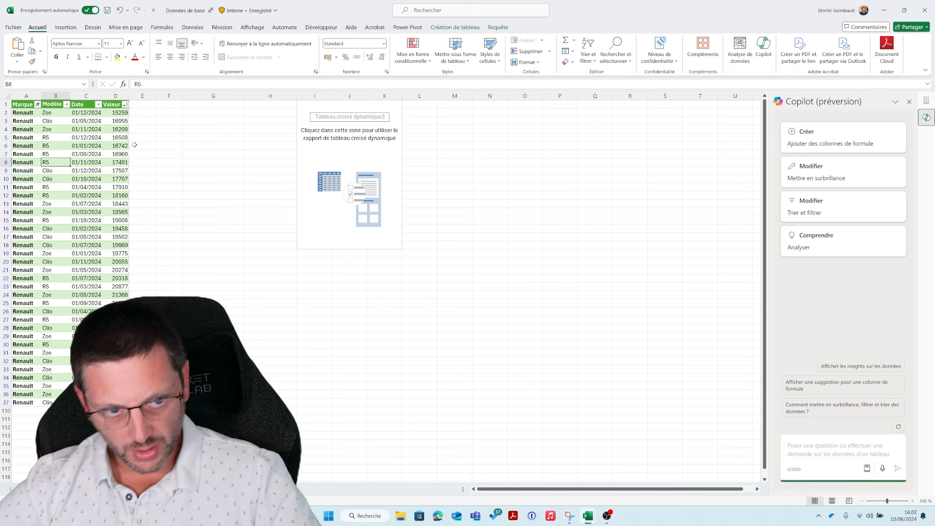
click(88, 113)
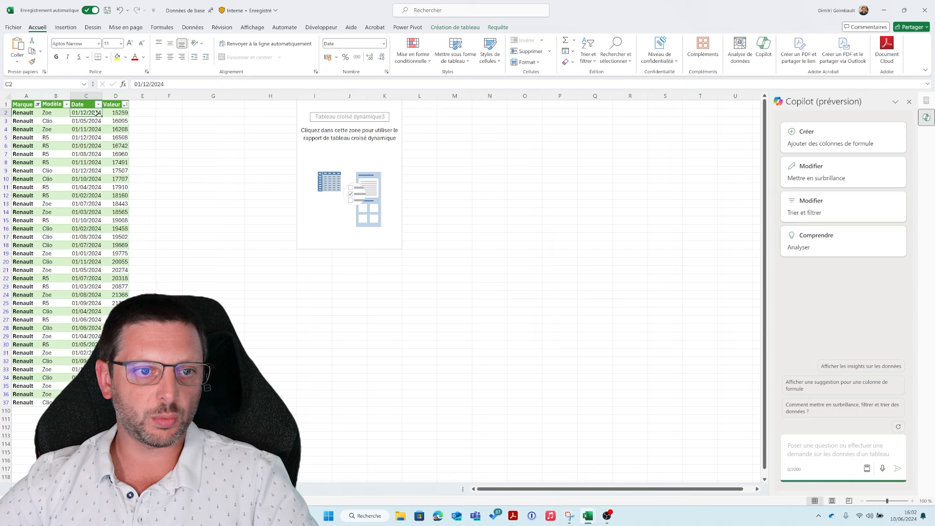
drag(97, 113, 99, 281)
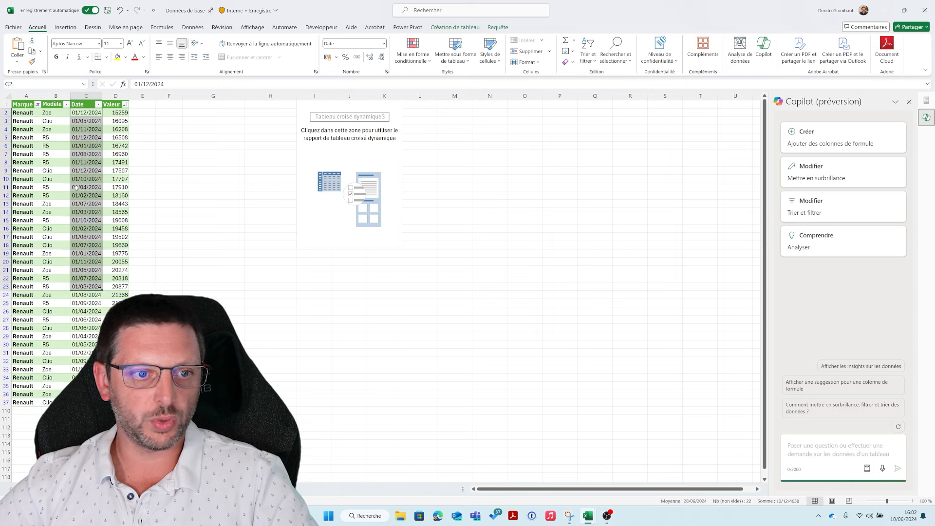
drag(27, 113, 25, 295)
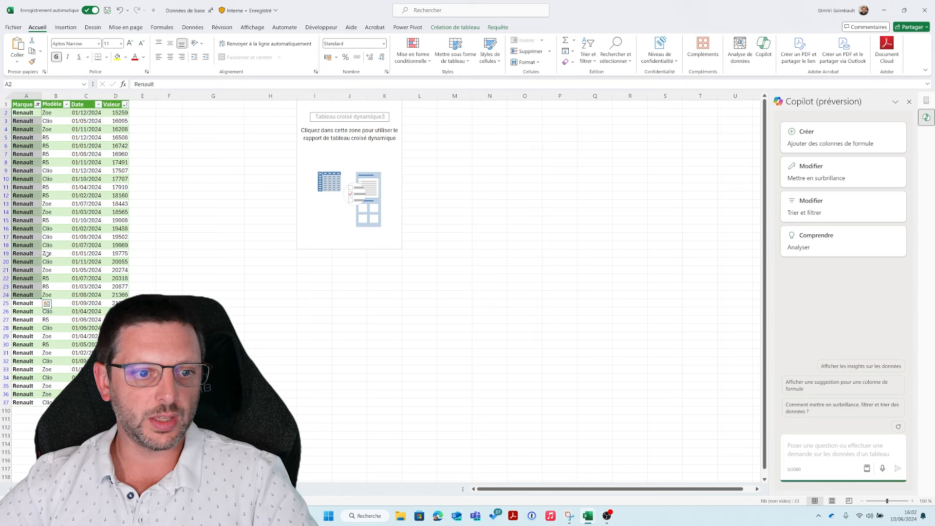
click(55, 205)
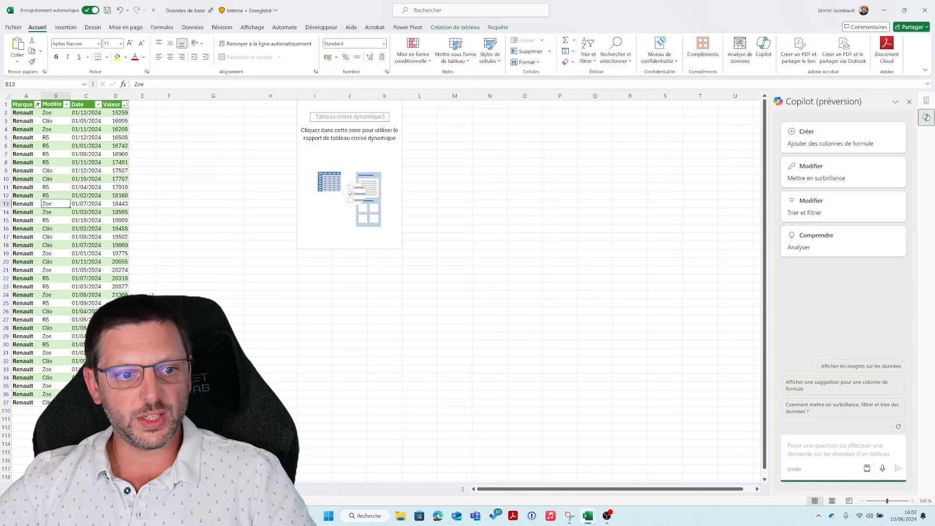
click(89, 261)
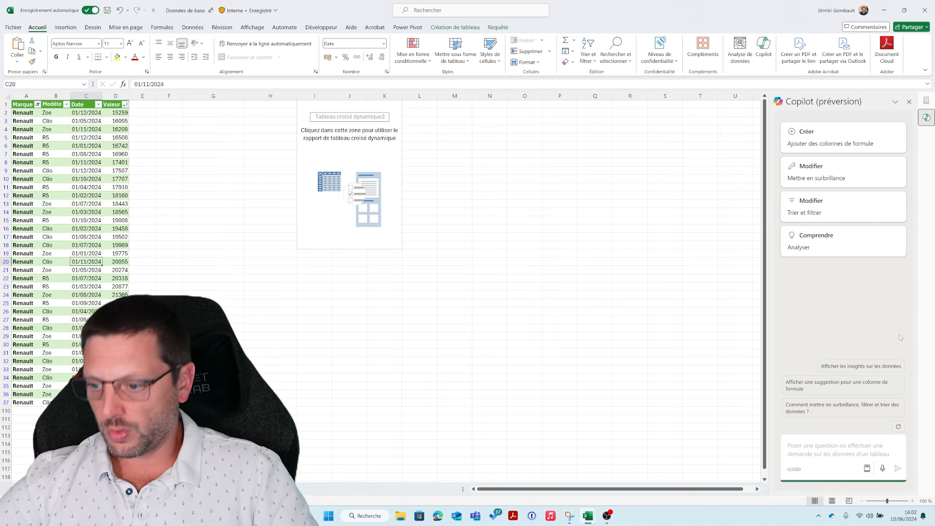
Ask Copilot "Ajouter une colonne qui combine la marque avec le modèle séparé d'un tiret." and insert the suggested column into the table.
click(867, 469)
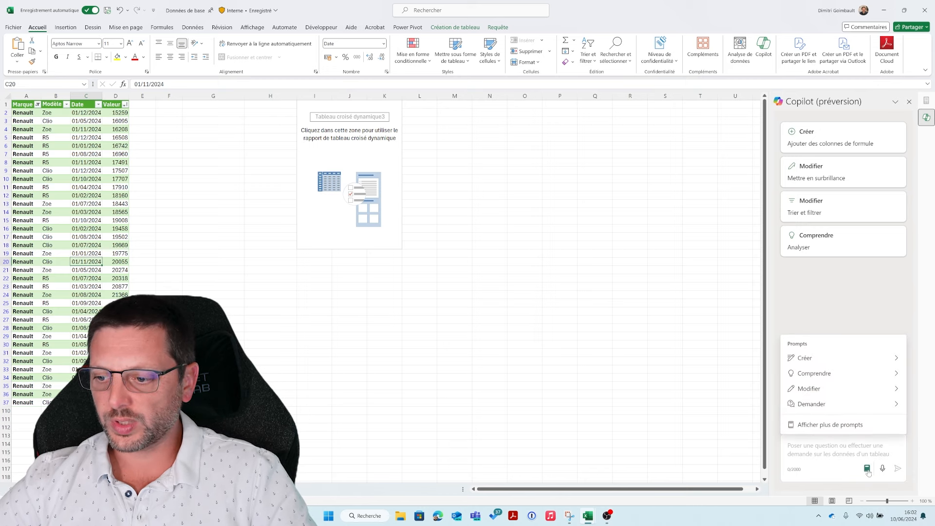
click(867, 361)
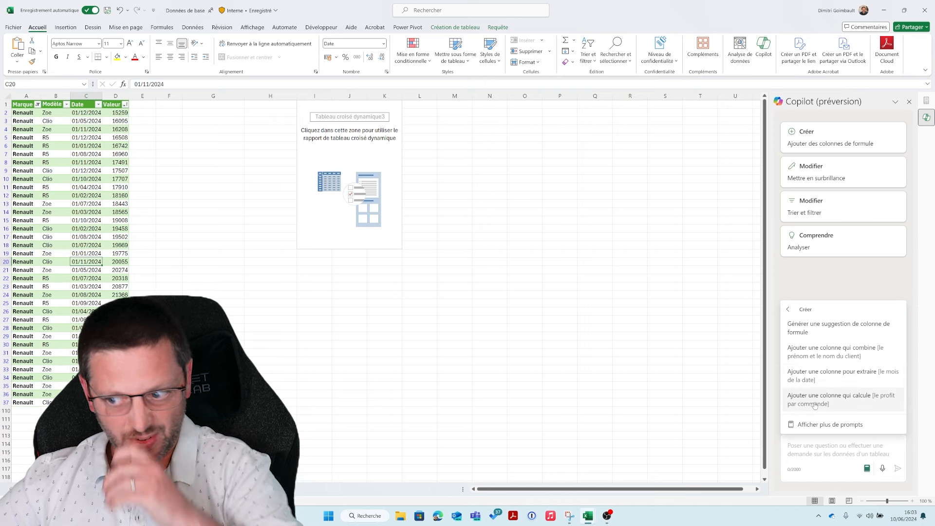
click(833, 356)
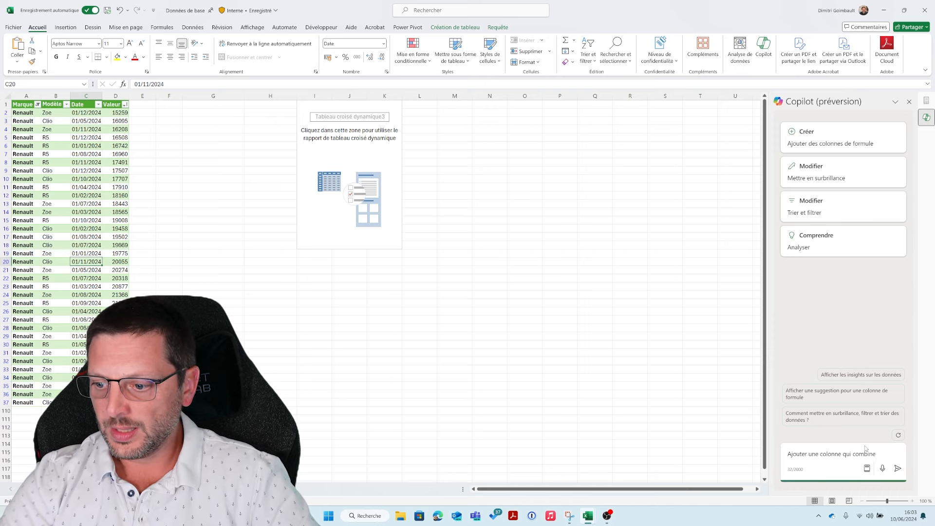
text(l)
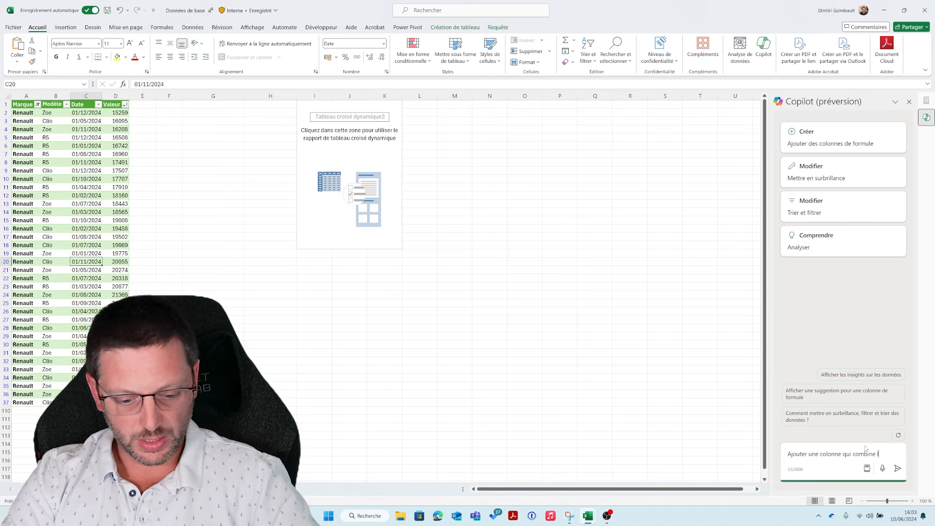
text(a marque ave)
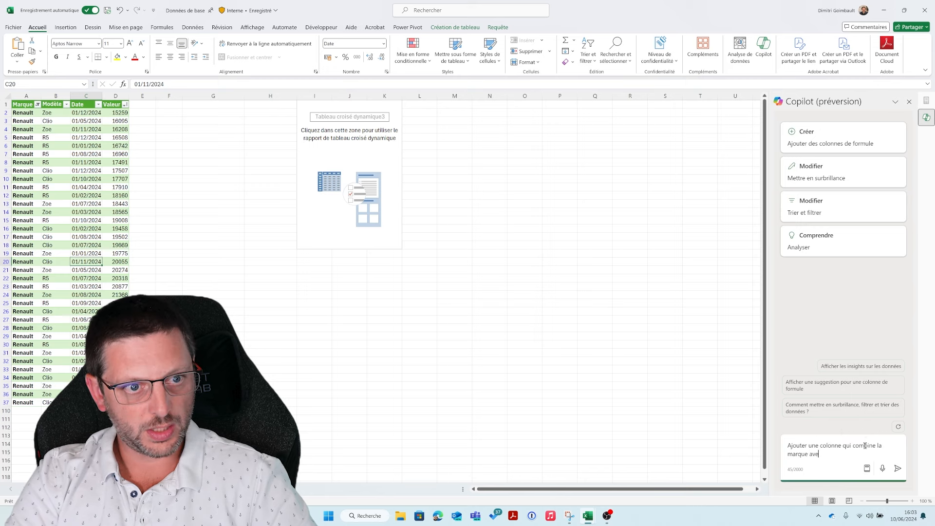
text(le.)
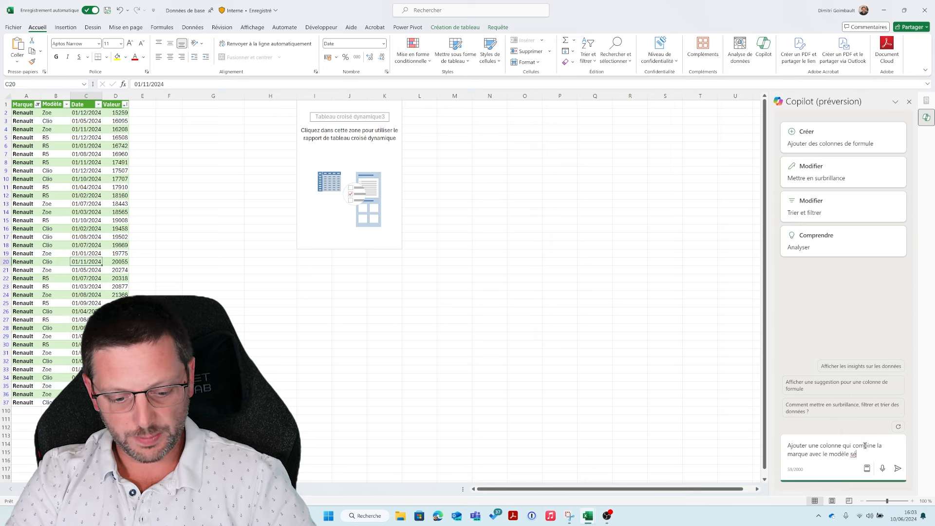
text( séparé d'un tiret.)
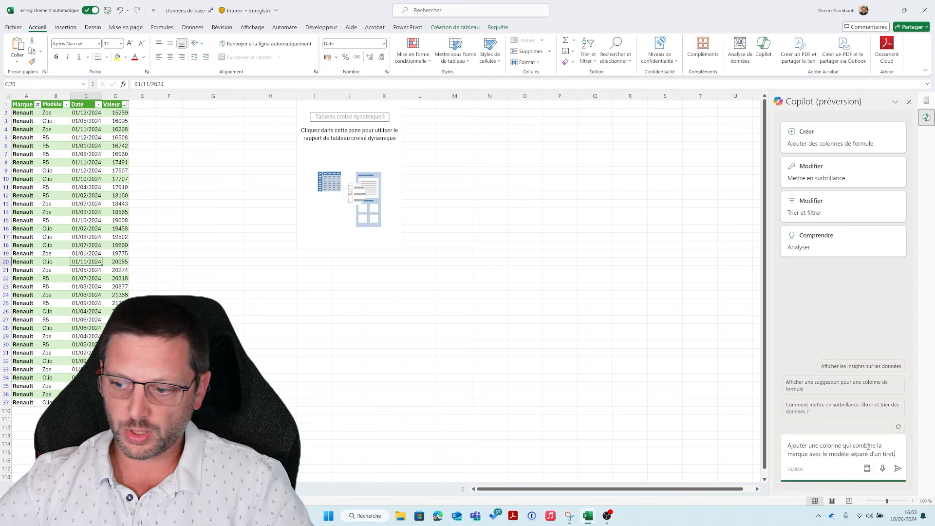
click(898, 468)
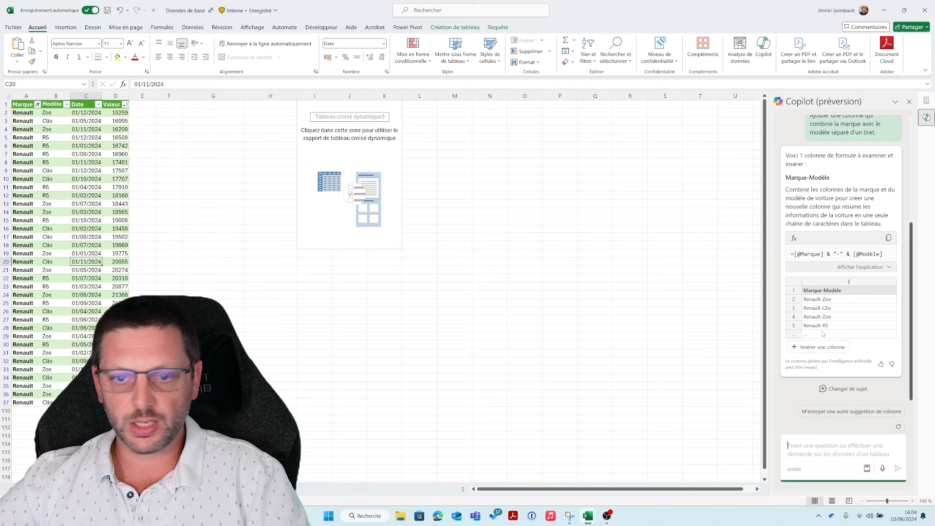
click(823, 347)
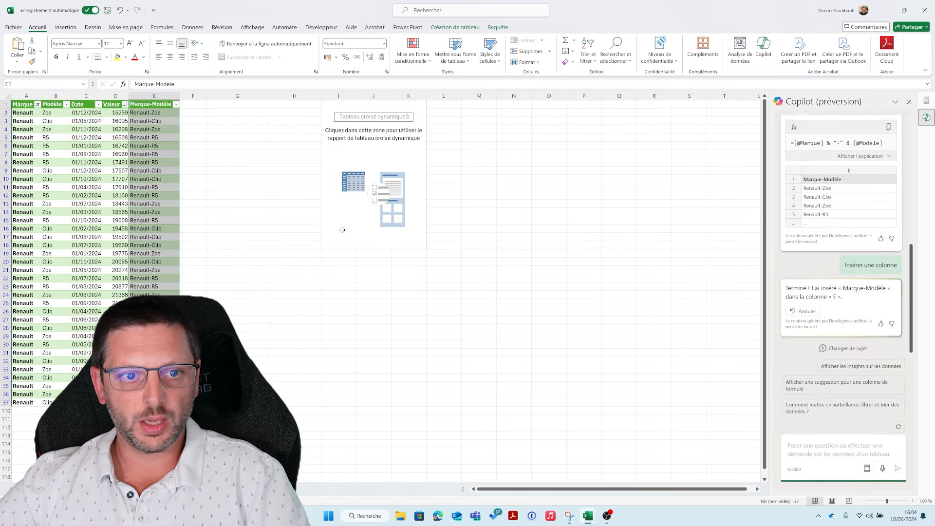
click(162, 113)
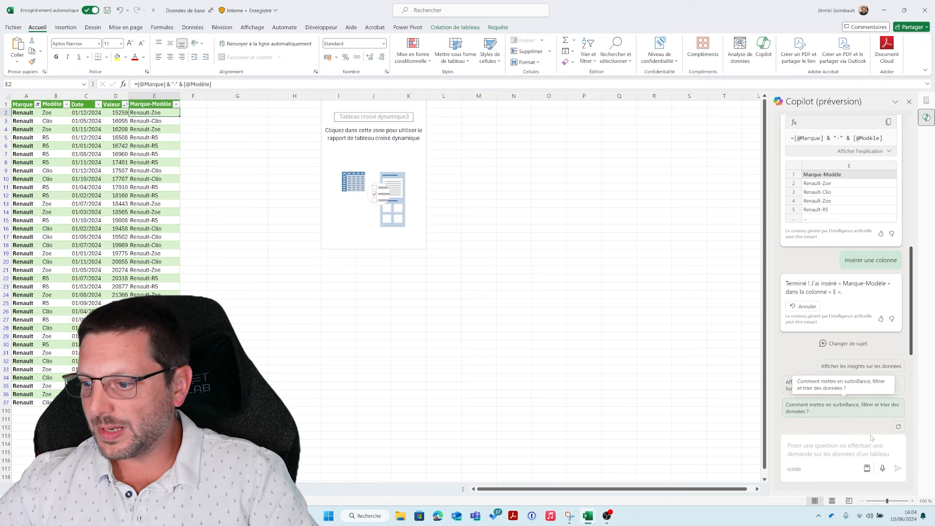
Use Copilot's ready-made column extraction prompt to send the request "Ajouter une colonne pour extraire de la Date".
click(867, 469)
click(852, 358)
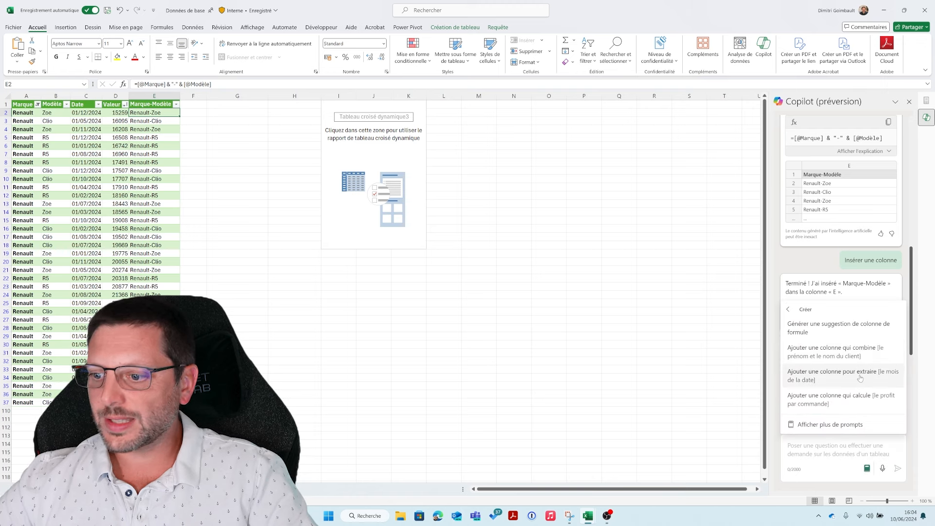
click(860, 379)
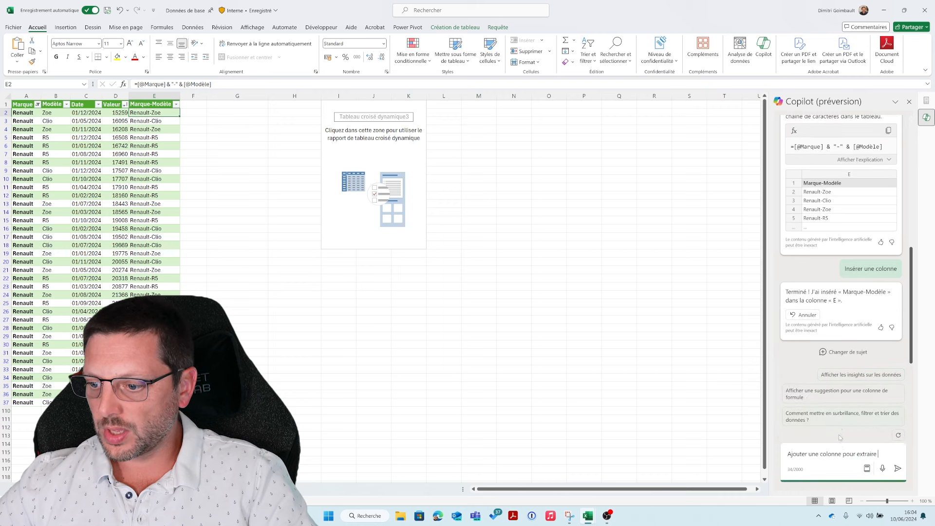
text(d)
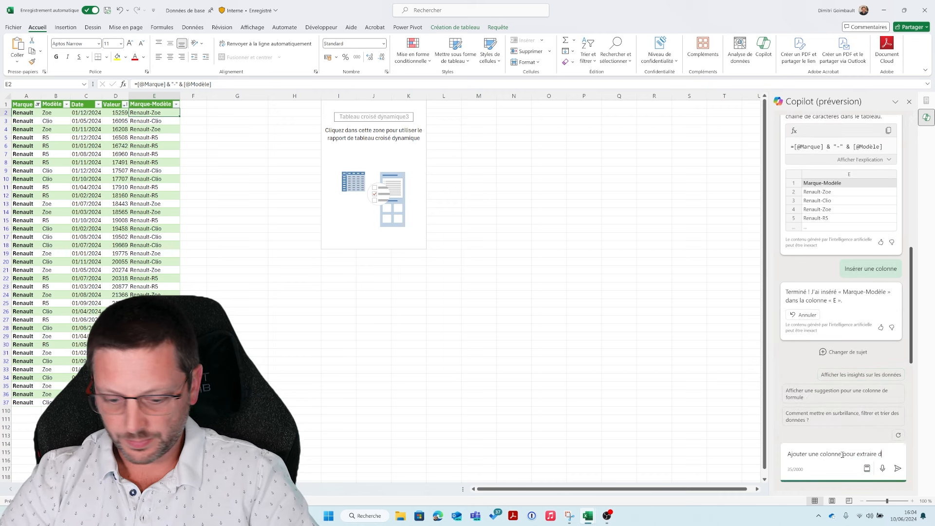
text(e la date)
key(BackSpace)
key(BackSpace)
key(BackSpace)
key(BackSpace)
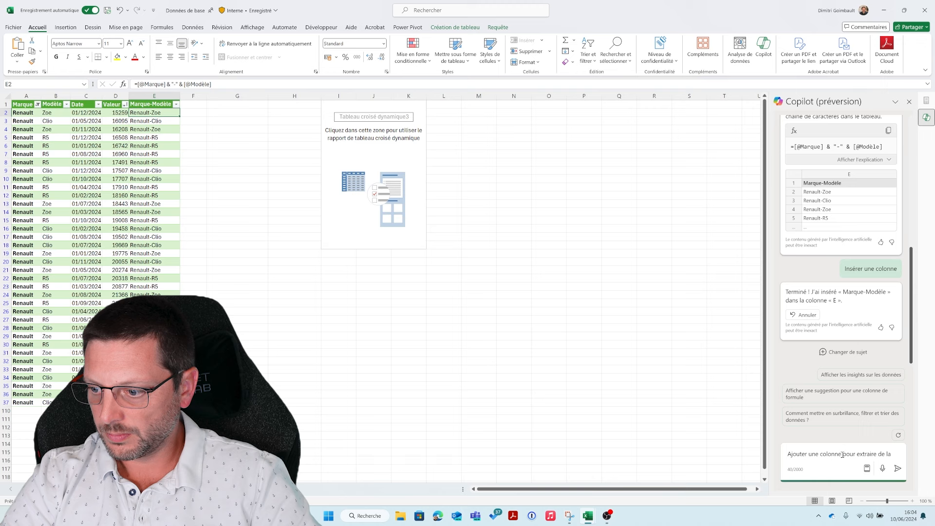
text(Date)
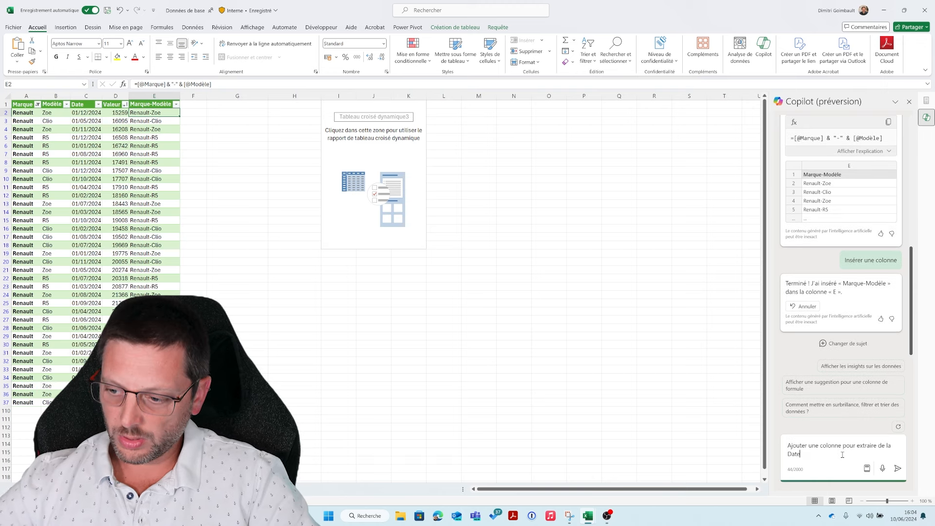
click(898, 468)
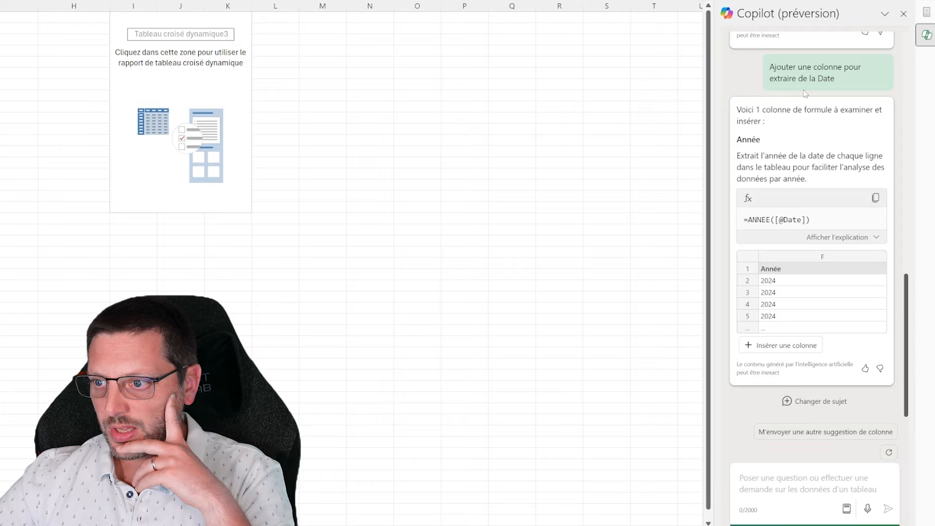
Review Copilot's suggestion and correct it with the reply "il me faut le mois, pas l'année.".
scroll(821, 314, up, 3)
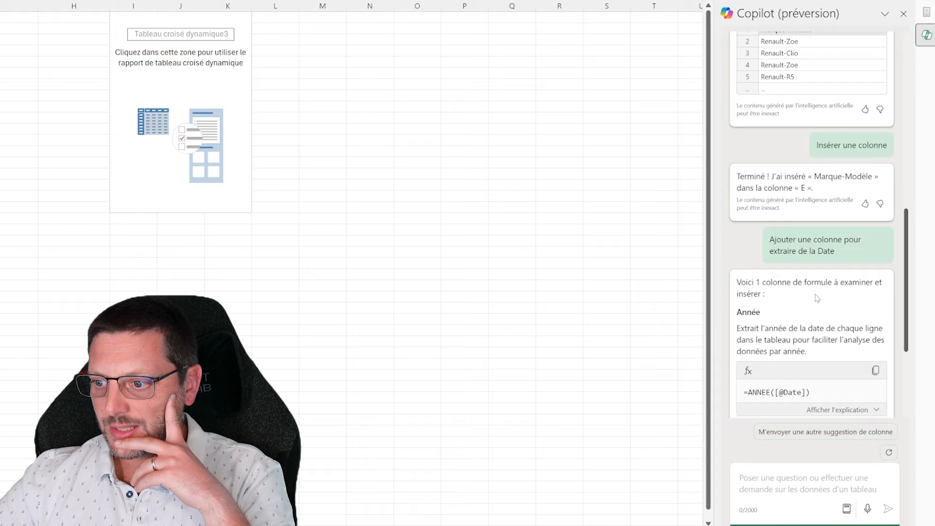
scroll(817, 298, down, 3)
click(789, 480)
text(il )
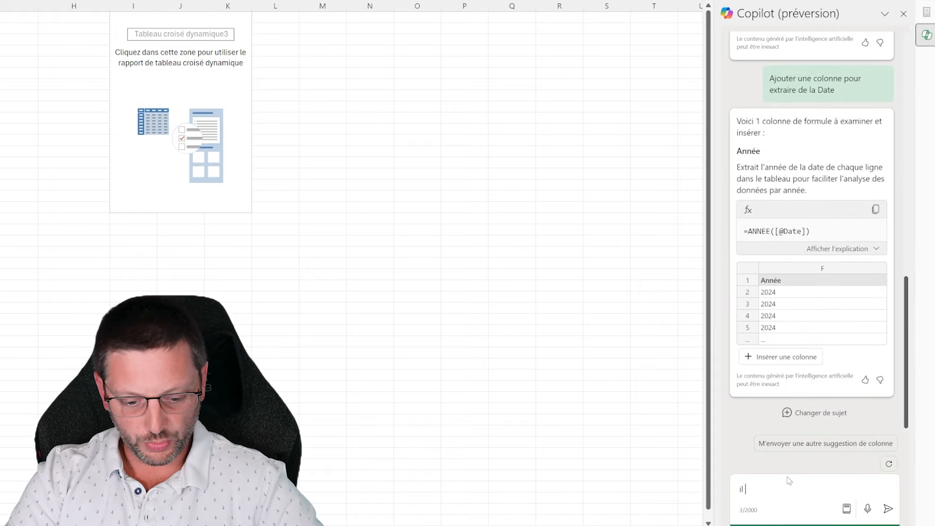
text(me faut le mo)
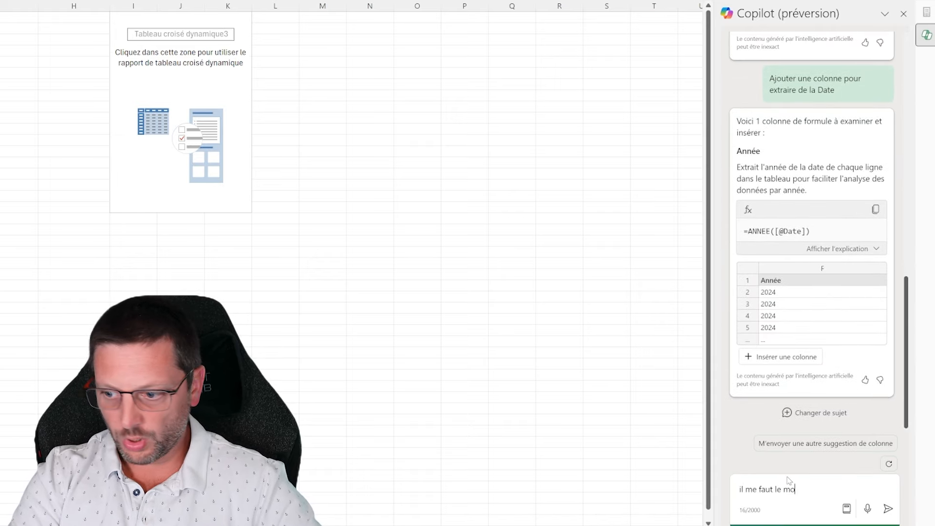
text(is, pas l'année.)
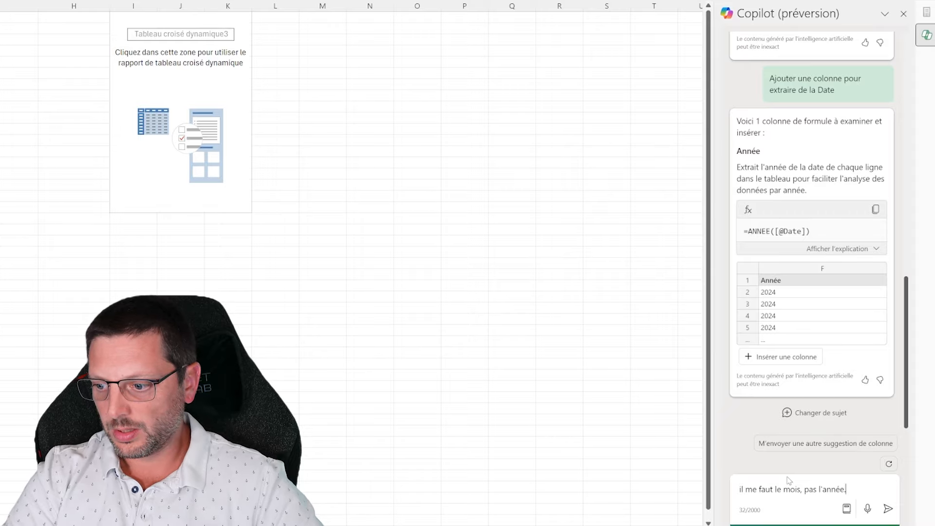
key(Return)
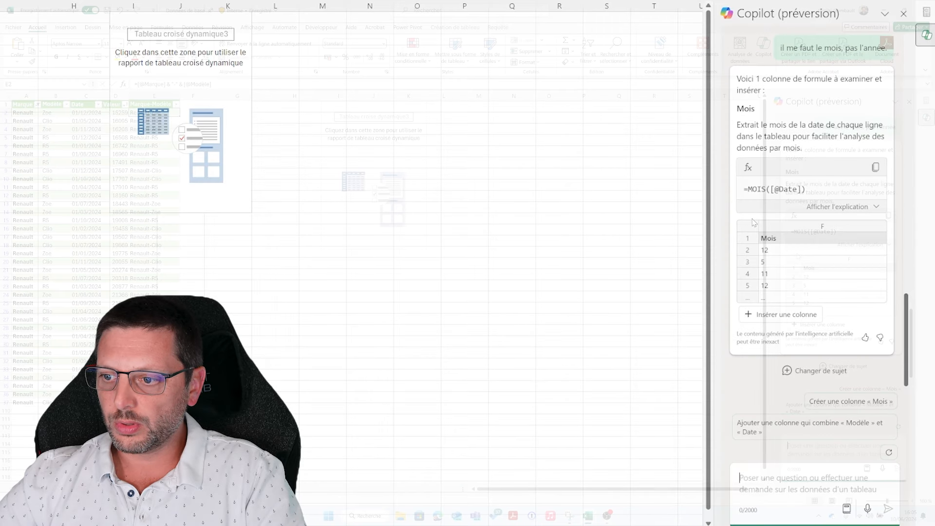
Insert the suggested Mois column into the table and select all its values to check them.
click(824, 324)
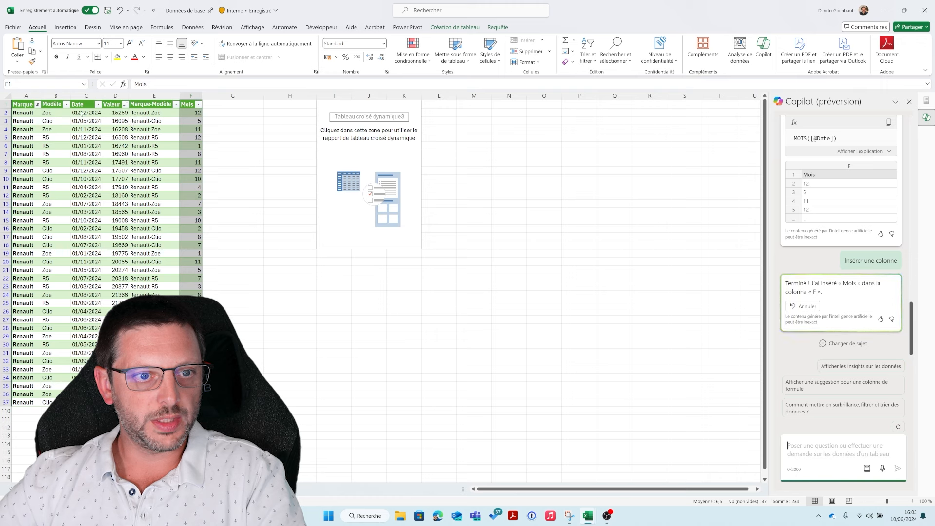
click(193, 113)
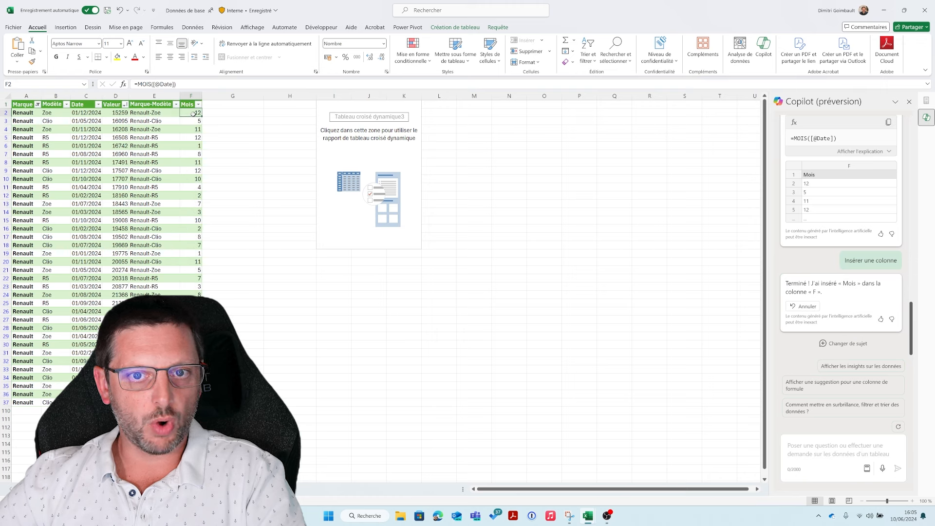
drag(194, 113, 193, 403)
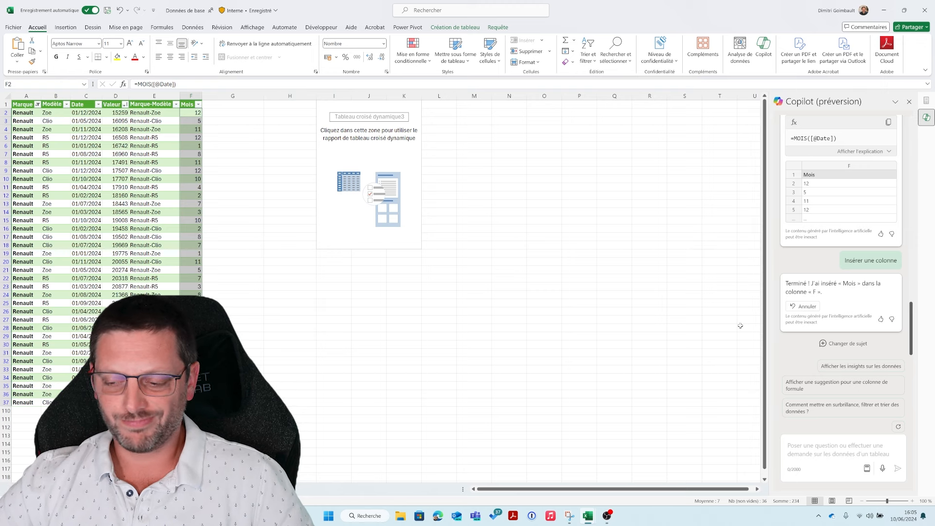
Use Copilot's ready-made sort prompt to request "Trier la colonne des dates, les plus récentes en 1er.".
click(867, 468)
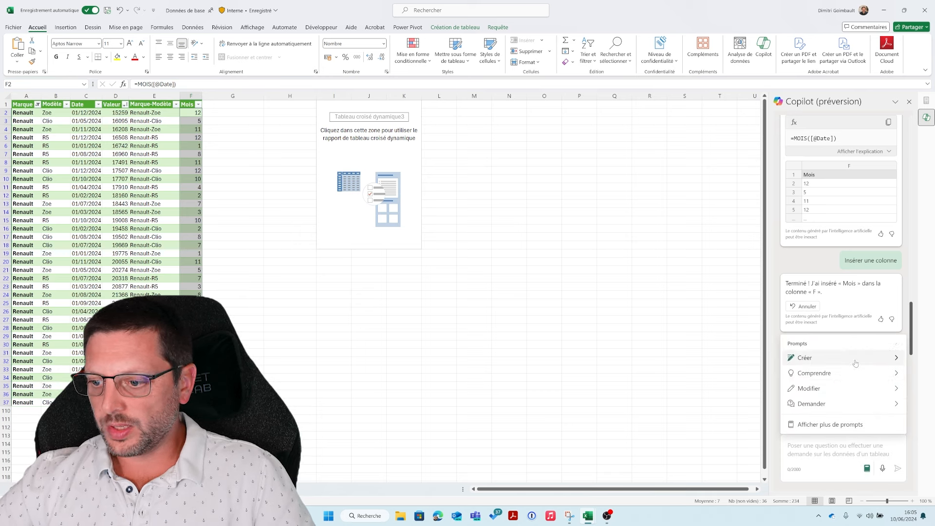
click(844, 389)
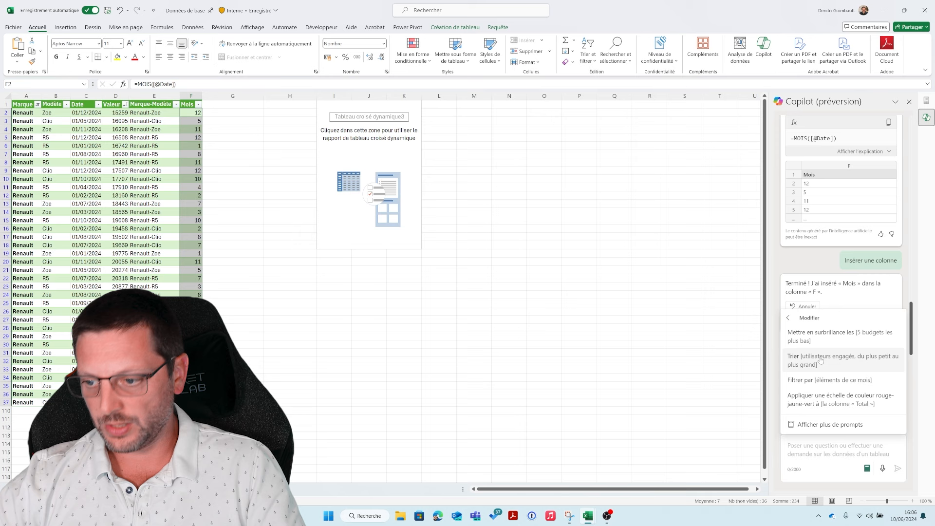
click(821, 360)
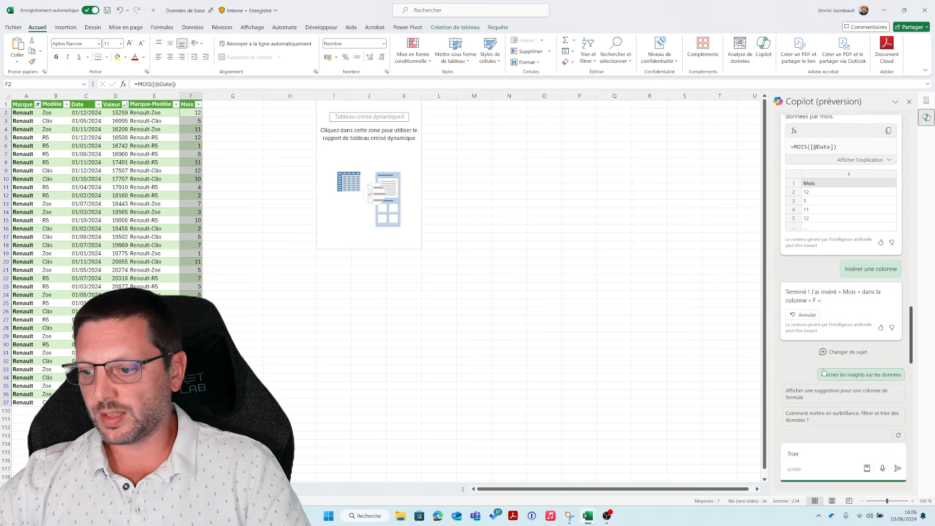
text(la colonne des dates, les plus réce)
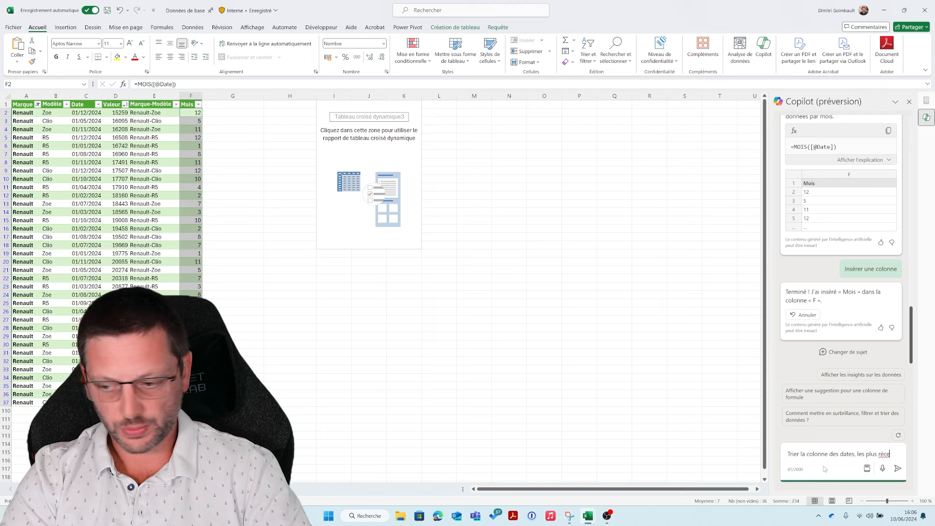
text(ntes en 1er)
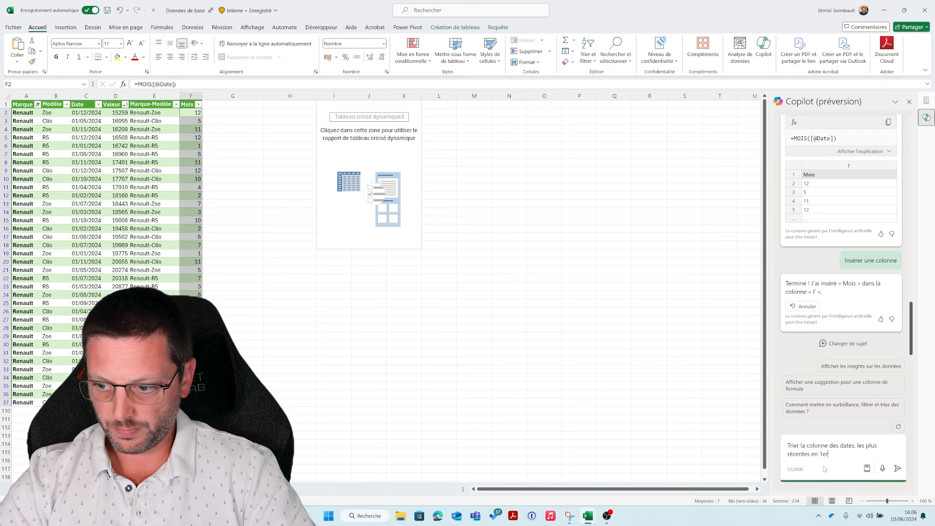
text(.)
key(Return)
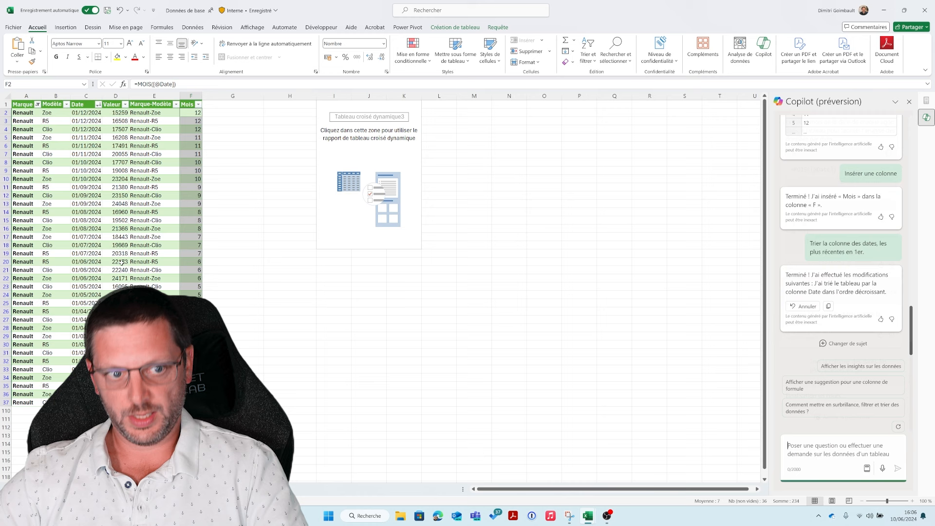
Examine the order of the Date values in the table's first rows.
drag(81, 112, 88, 187)
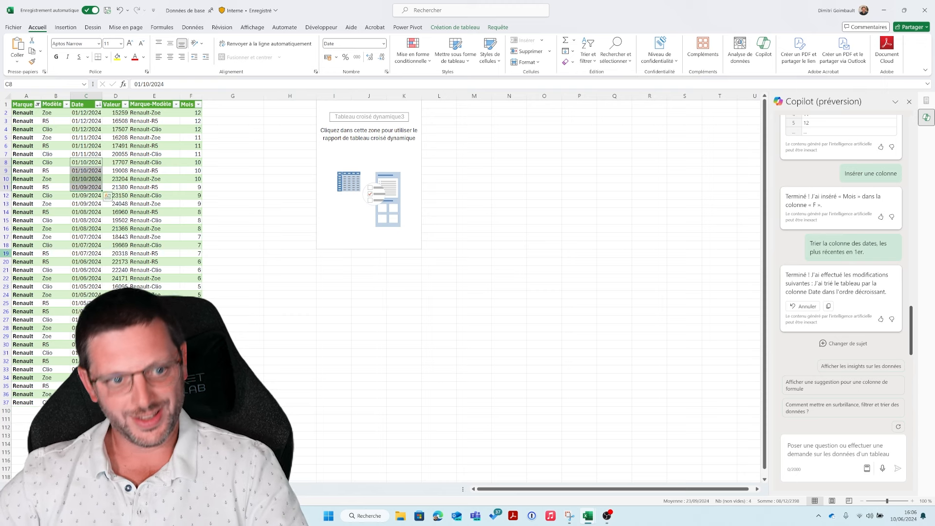
click(115, 212)
drag(80, 113, 81, 155)
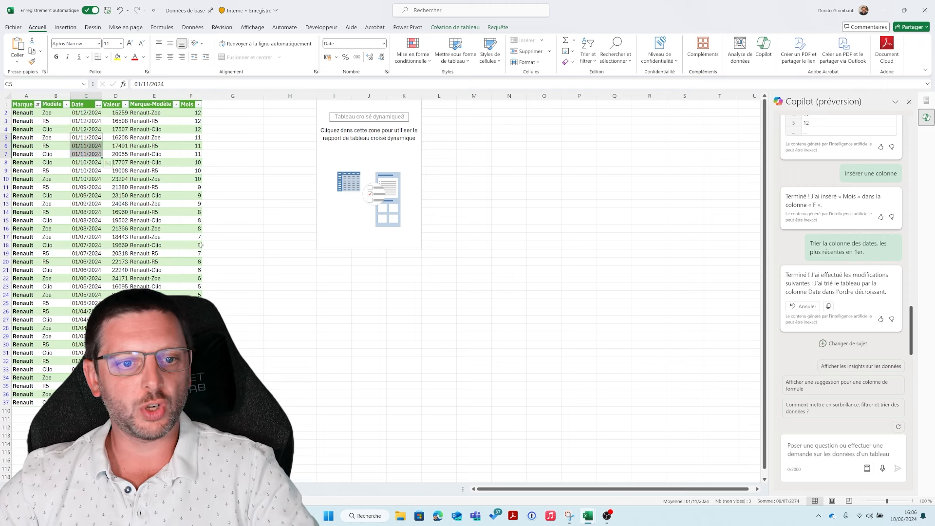
click(139, 225)
click(87, 115)
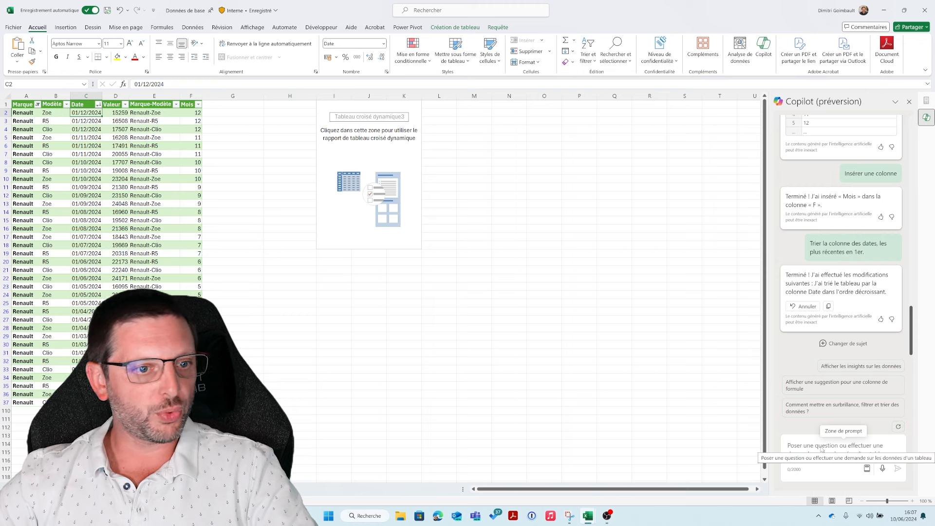
Set the Marque column's filter to include every make.
click(38, 104)
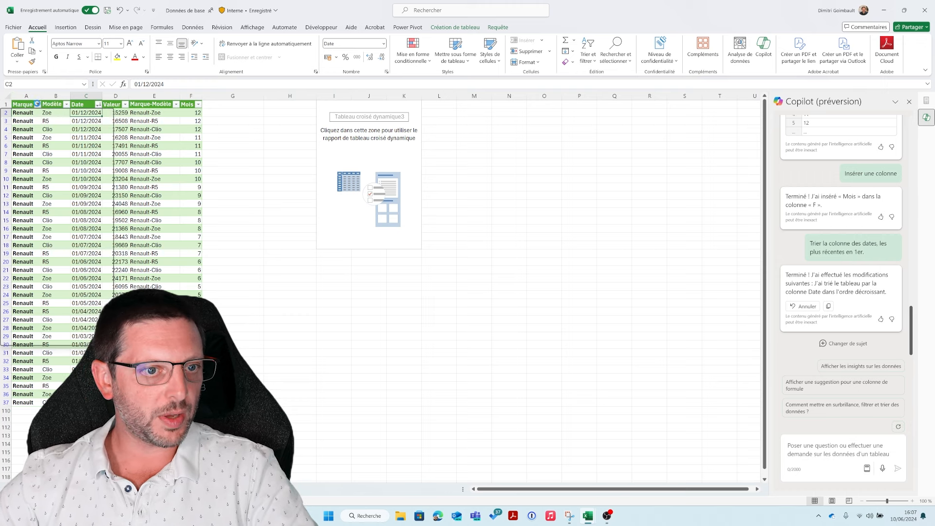
click(46, 219)
click(75, 334)
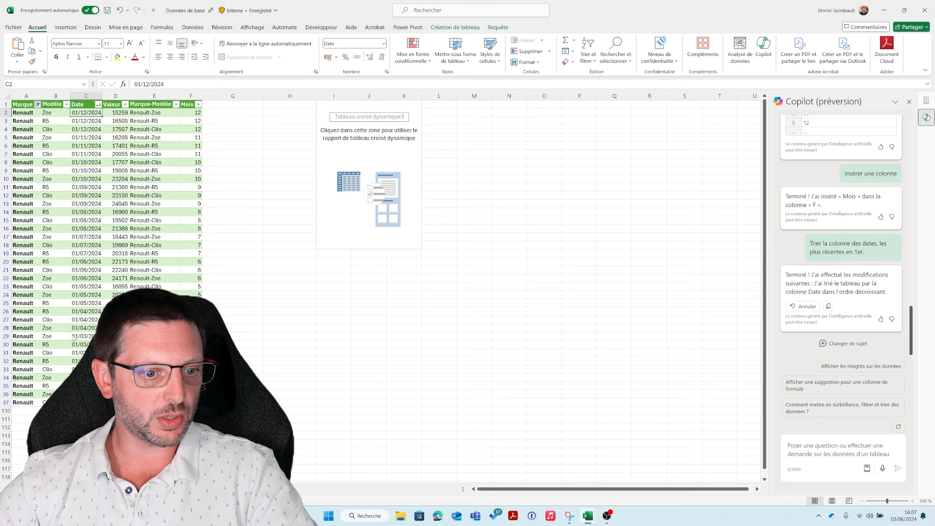
Use Copilot's ready-made filter prompt to request "Filtrer par marque est Peugeot.".
scroll(69, 327, down, 6)
scroll(69, 321, up, 6)
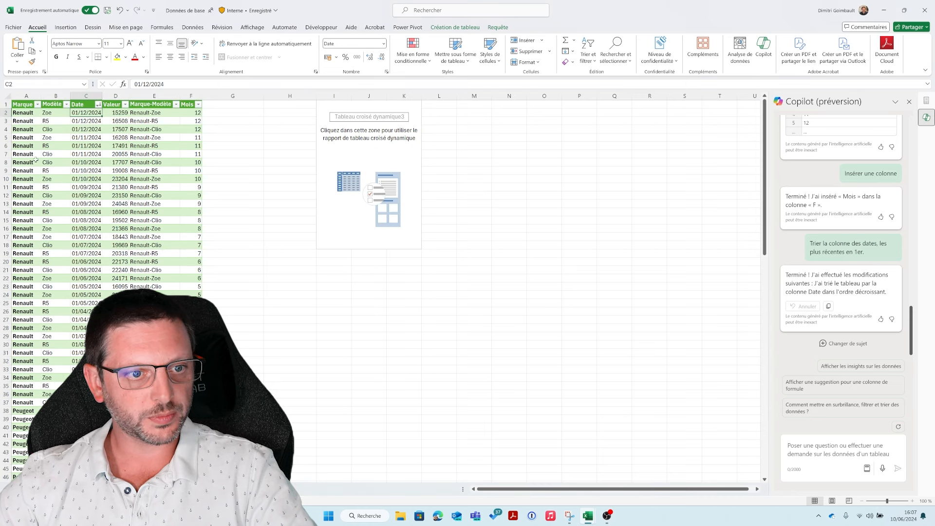
scroll(69, 326, down, 14)
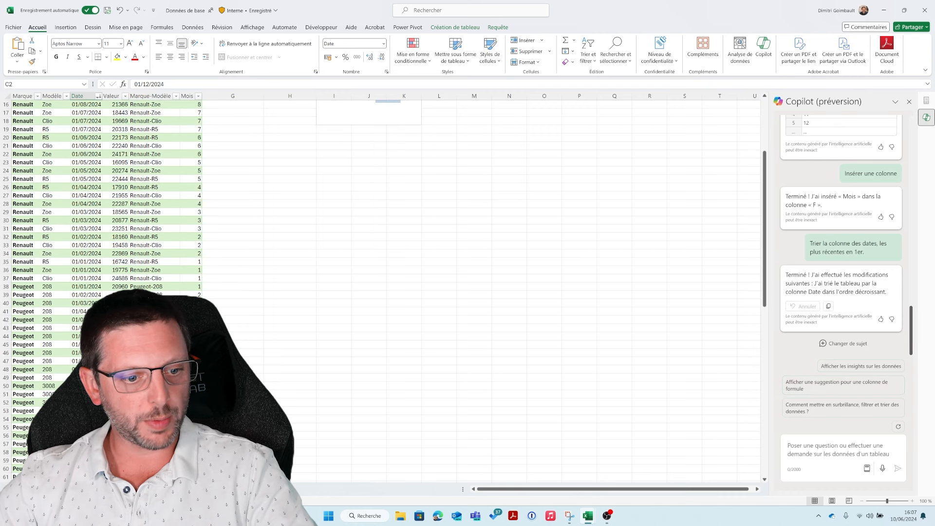
scroll(107, 287, up, 14)
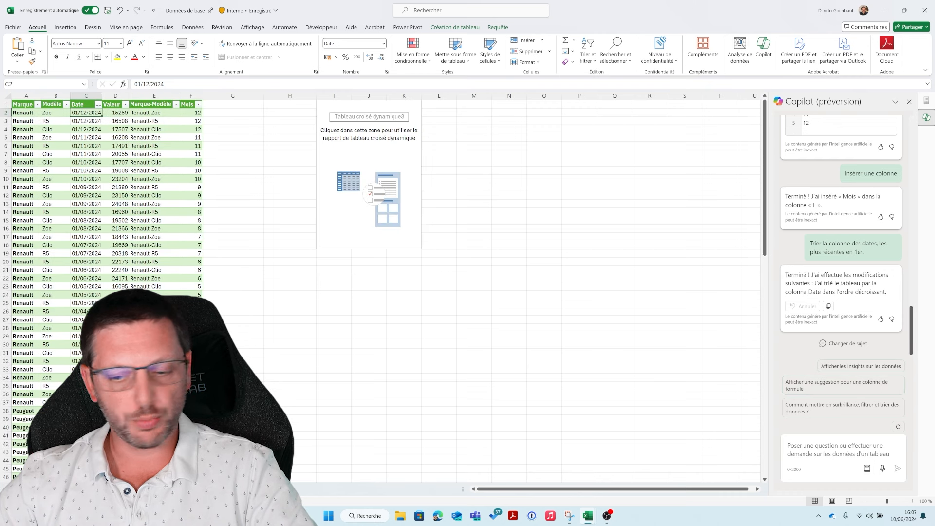
click(867, 469)
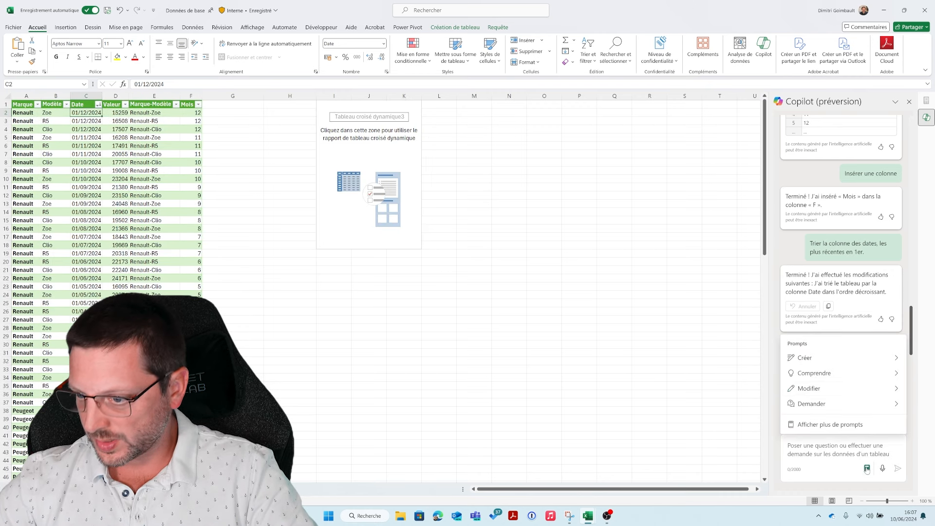
click(850, 386)
click(844, 385)
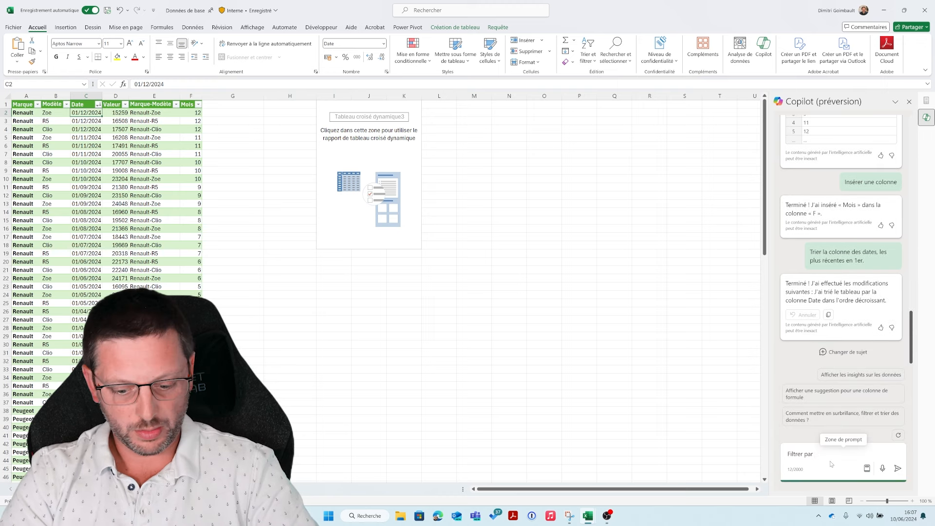
text(marque)
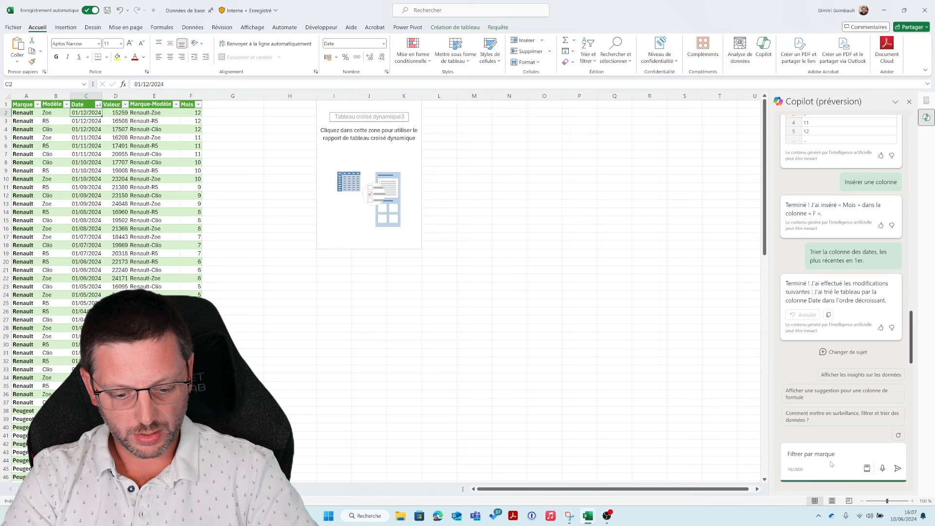
text( est Pe)
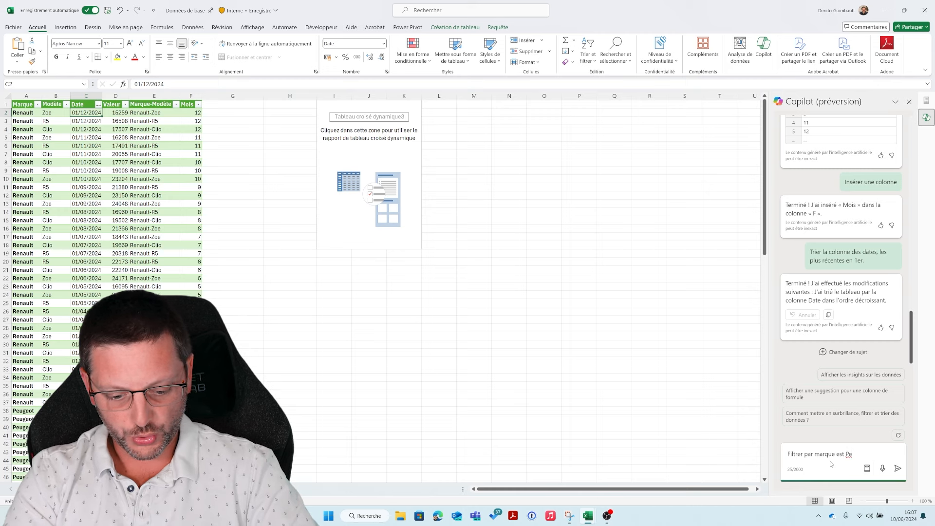
text(ugeot)
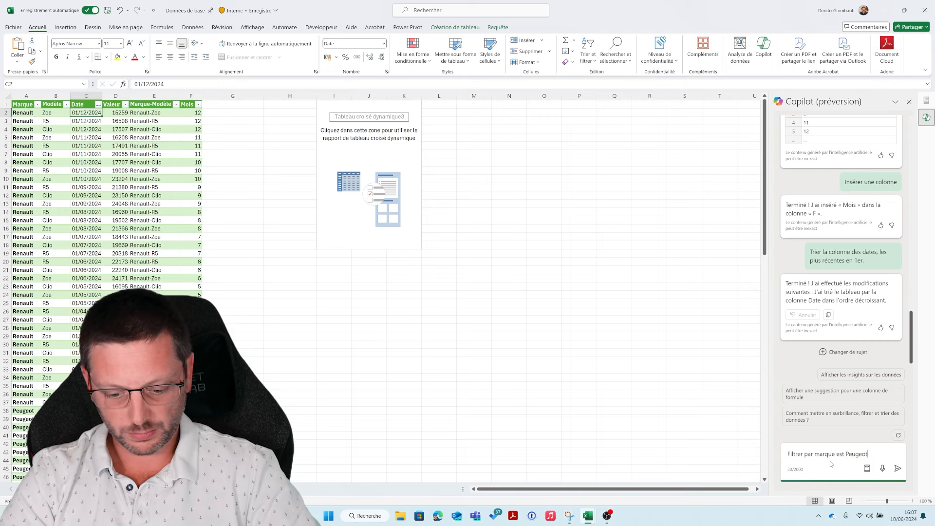
text(.)
key(Return)
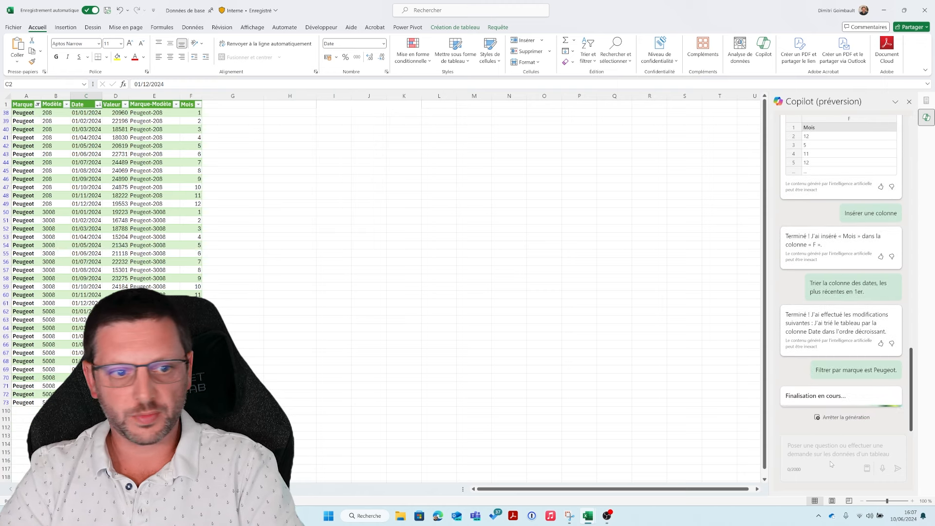
Ask Copilot to sort the filtered Peugeot rows with the prompt "trier les dates, plus récente en haut.".
click(115, 262)
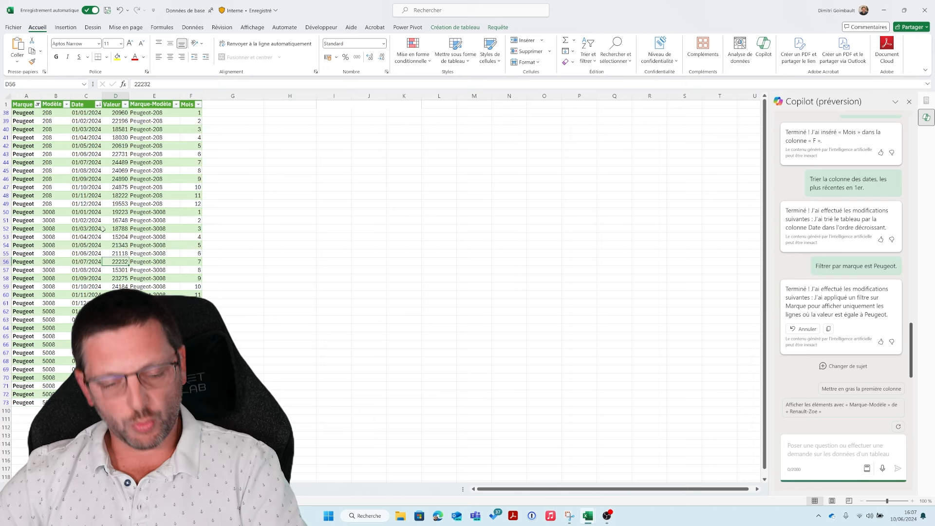
click(827, 451)
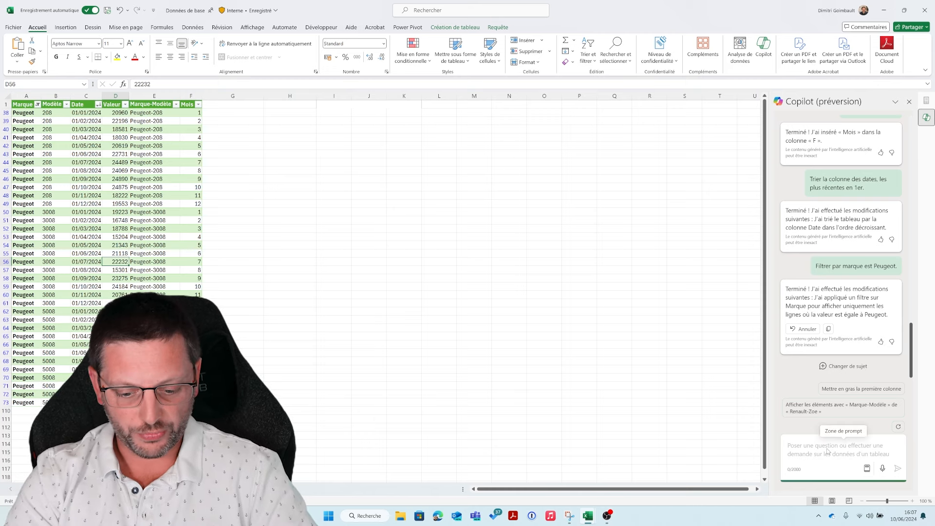
text(tr)
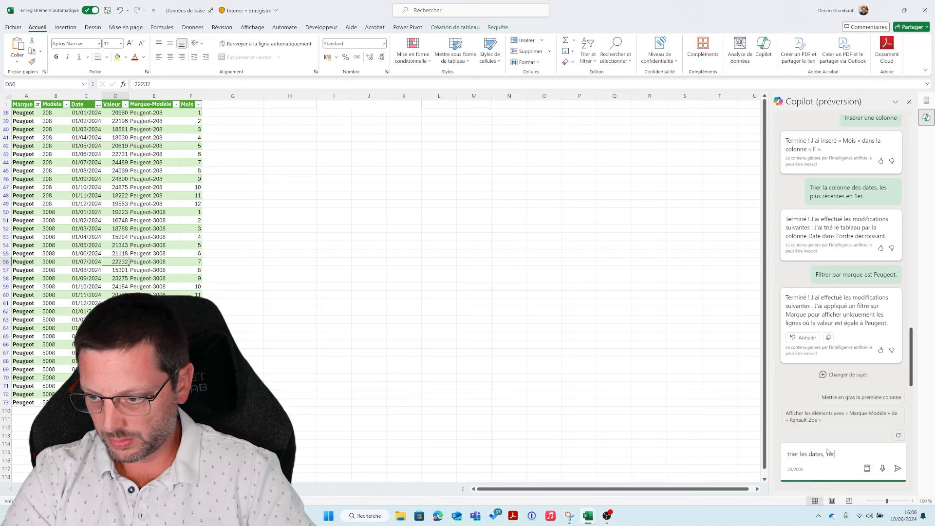
text(ier les dates, plus récente en haut.)
key(Return)
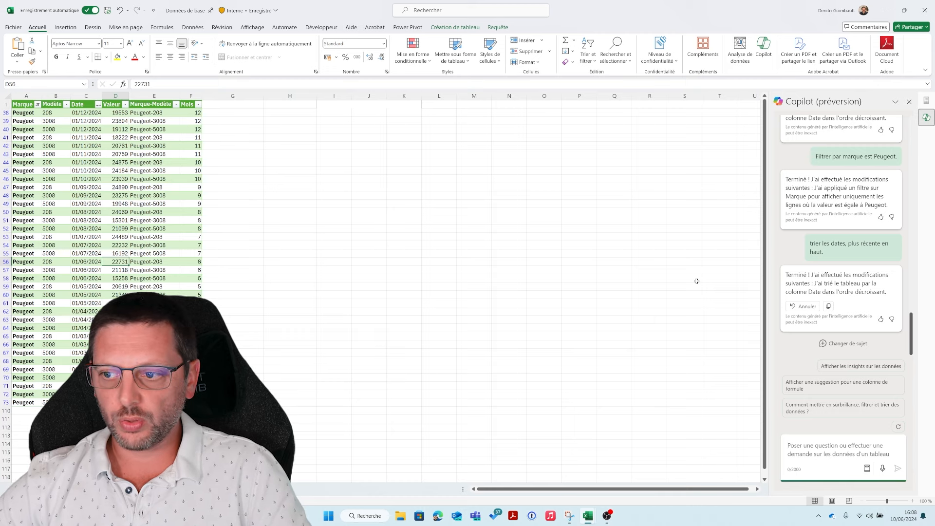
scroll(828, 334, up, 5)
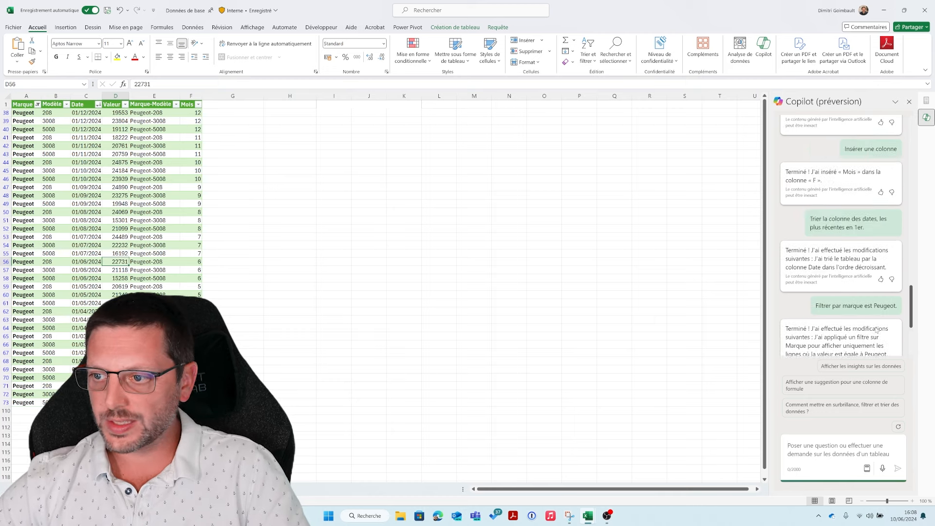
scroll(872, 331, down, 5)
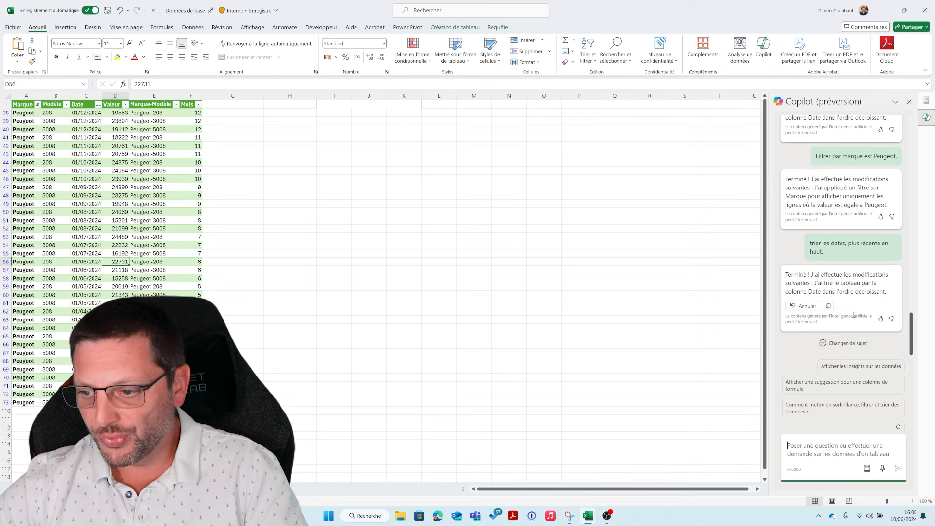
scroll(841, 307, up, 5)
scroll(848, 341, down, 5)
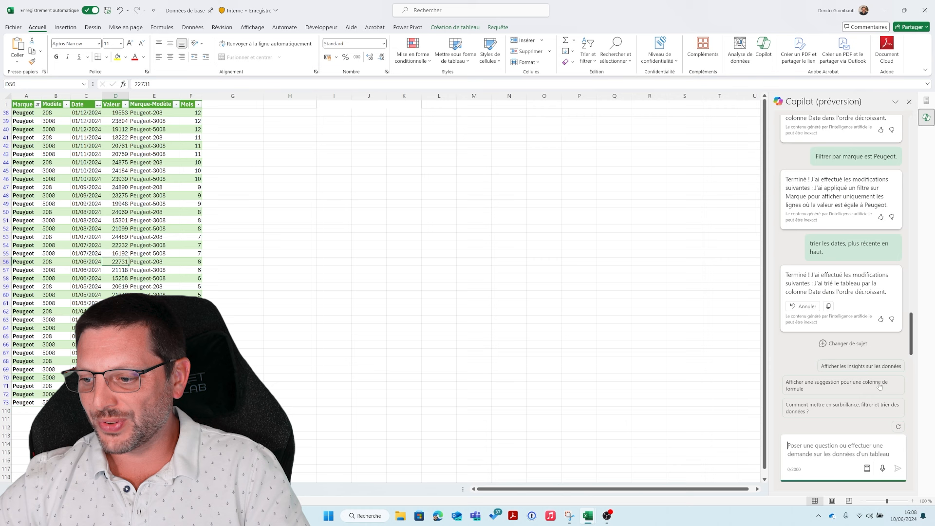
Ask Copilot to "ajouter une colonne qui multiplie la valeur par le mois." and insert the suggested column into the table.
click(867, 468)
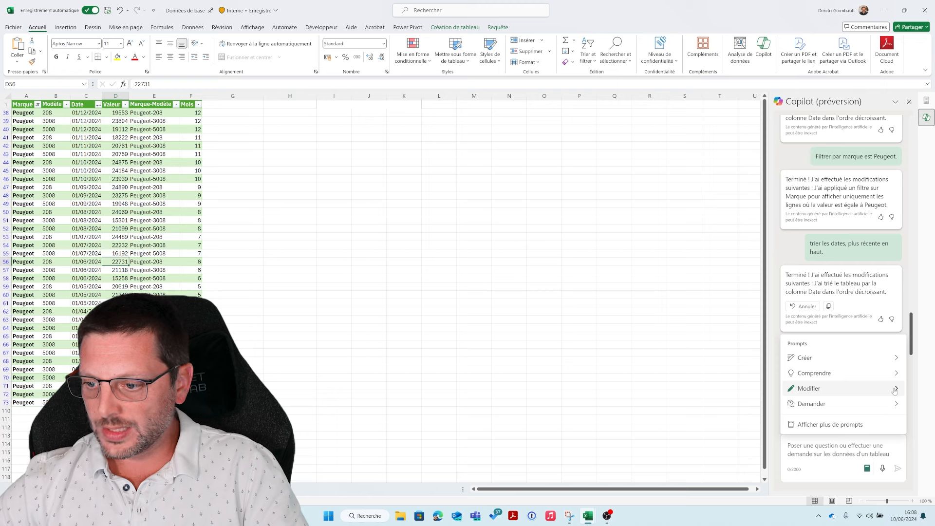
click(892, 359)
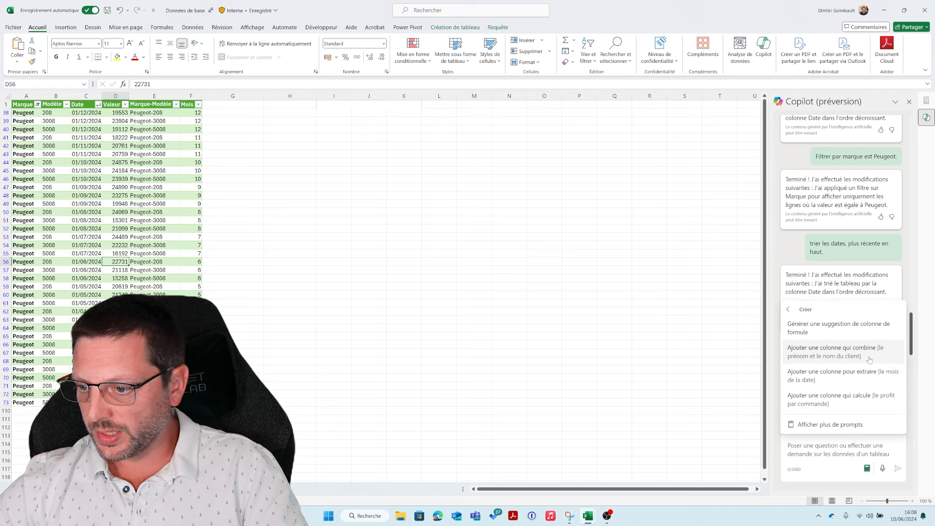
click(824, 452)
text(a)
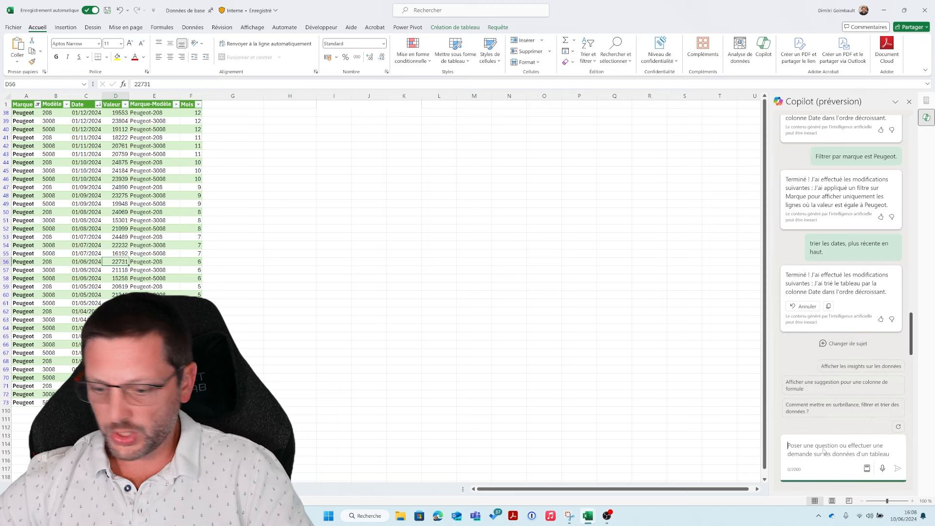
text(jouter)
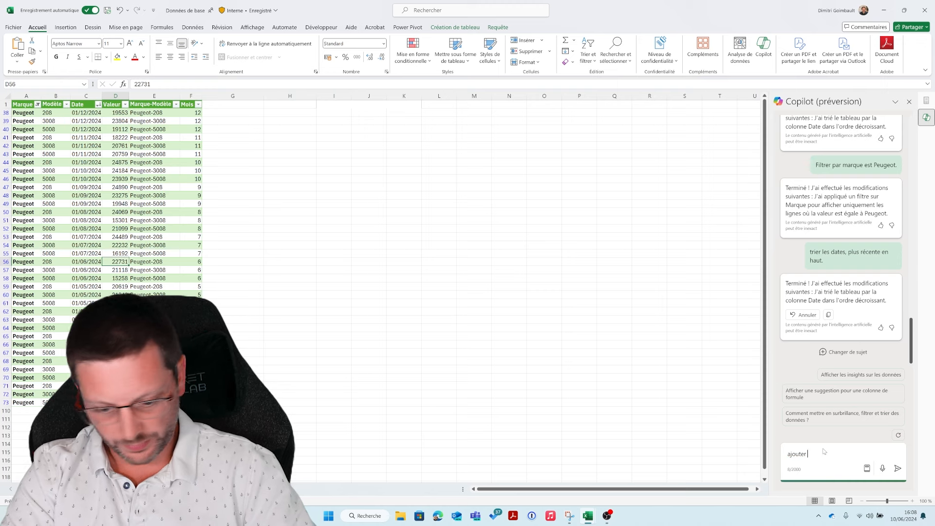
text( une colonne qu)
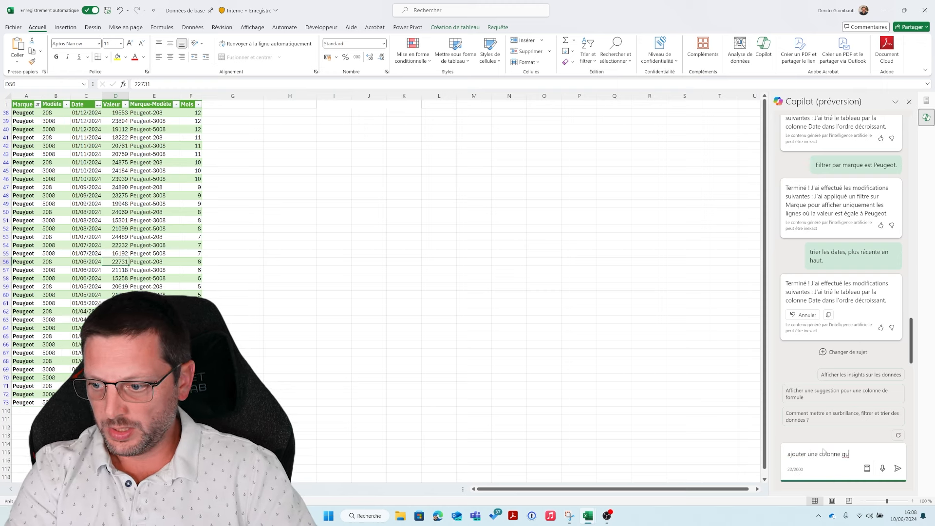
text(i multi)
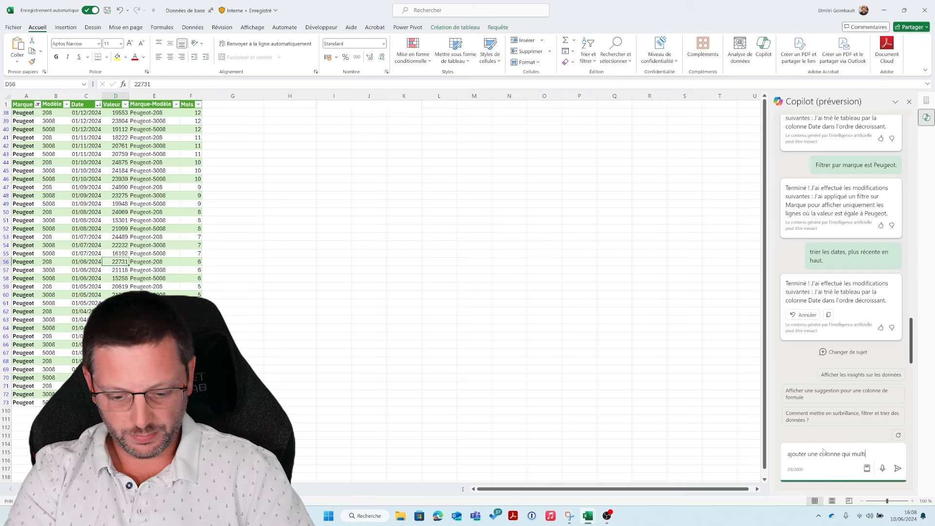
text(plie )
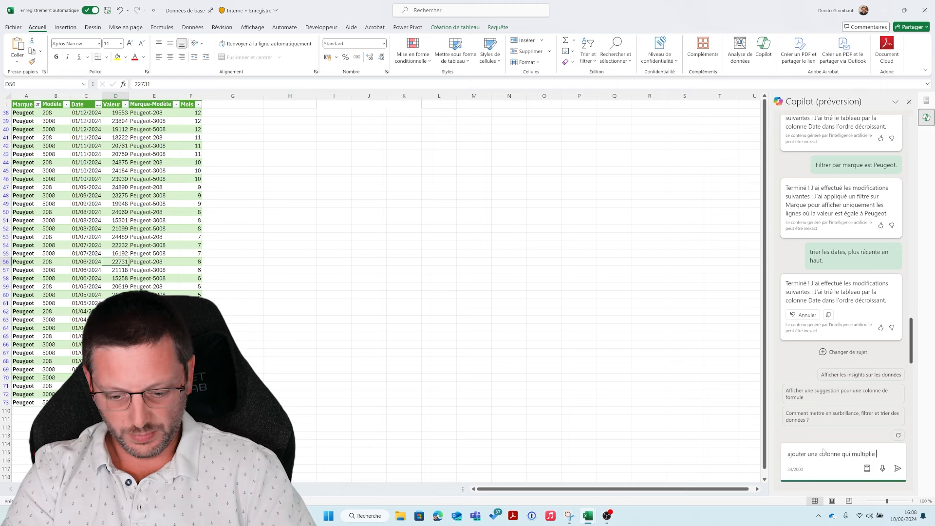
text(la valeur par le)
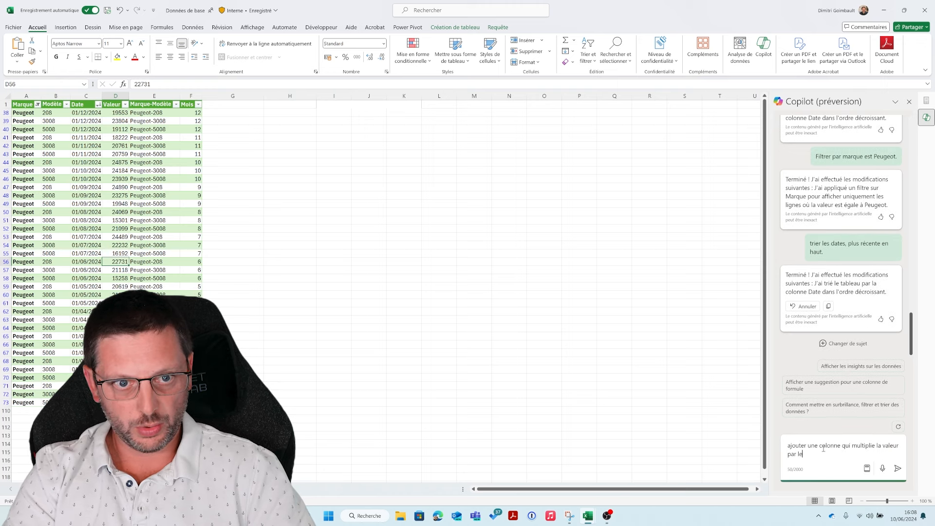
text( mois.)
key(Return)
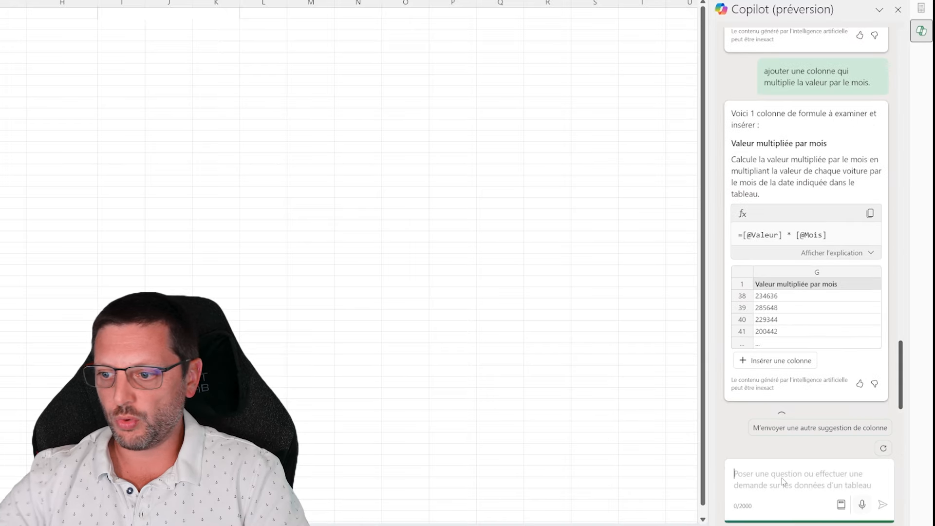
click(777, 360)
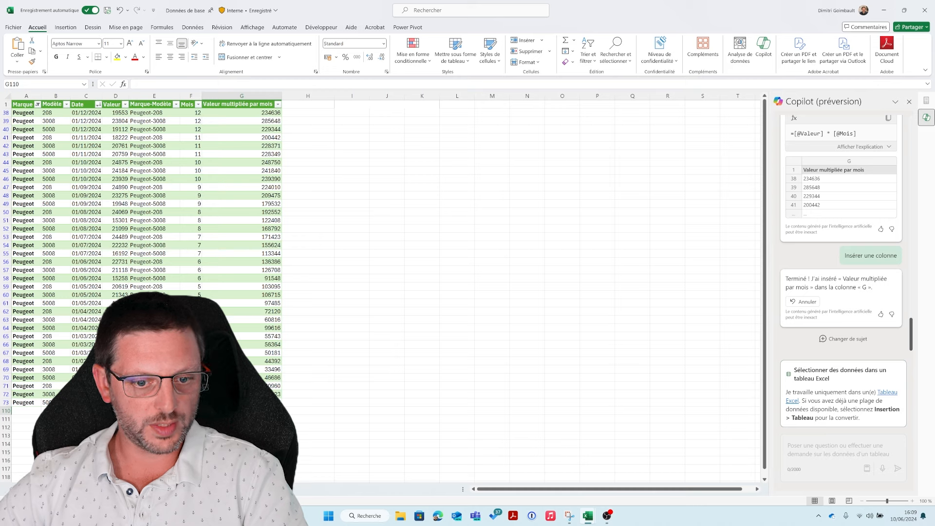
Check the new column's first value by calculating =12*19553 in cell K39.
click(377, 190)
click(431, 119)
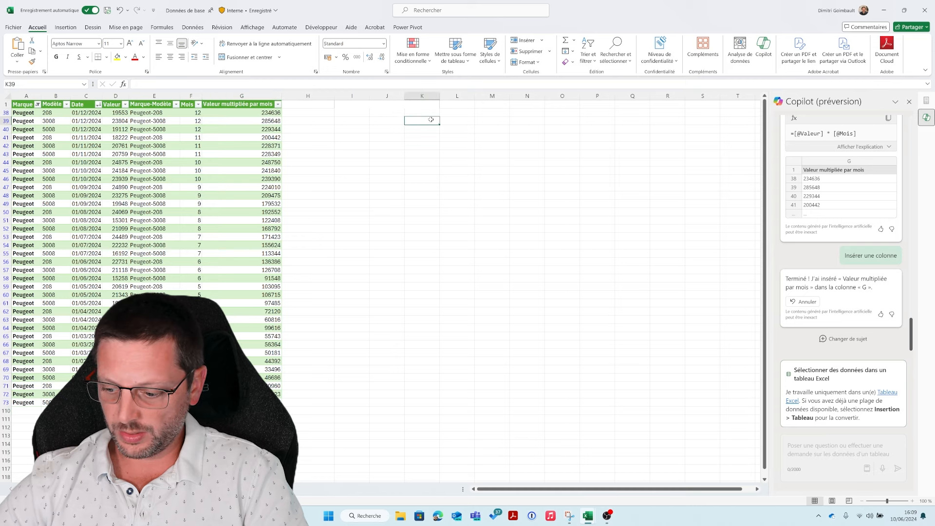
text(1)
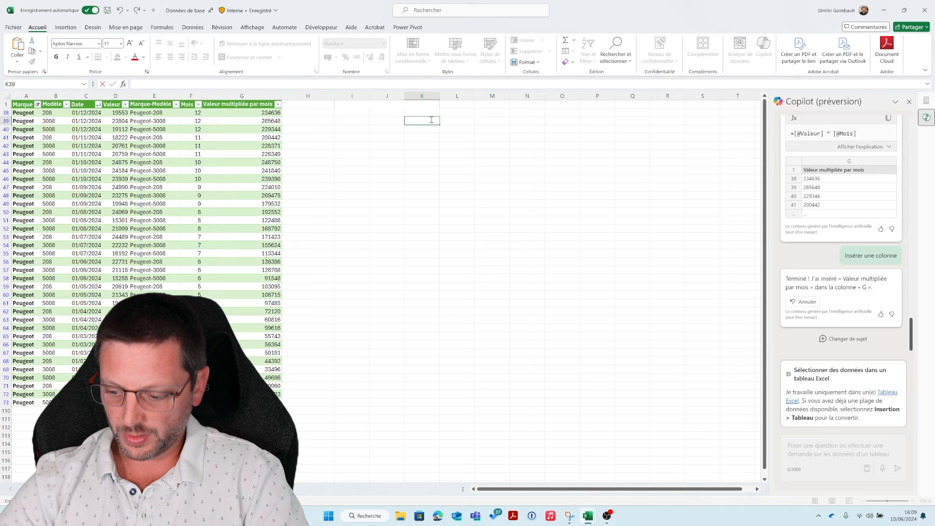
text(=12)
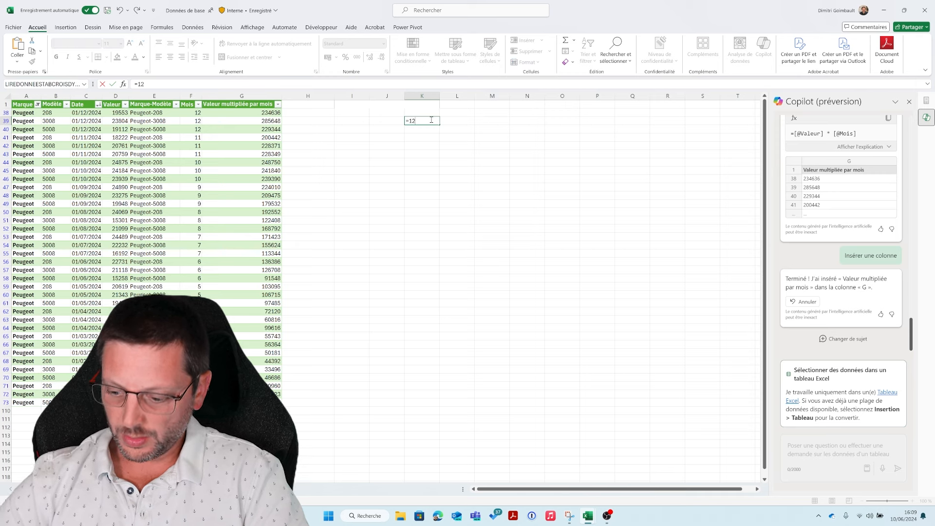
text(*19553)
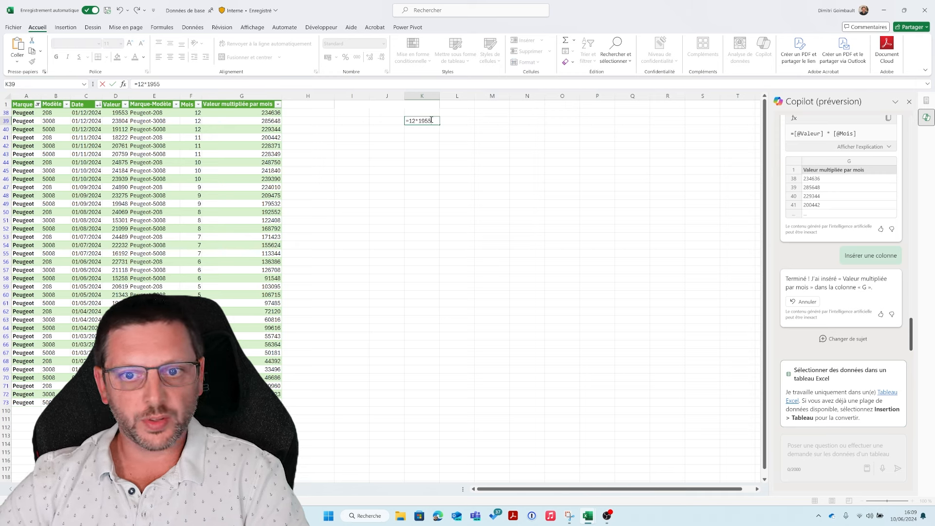
key(Return)
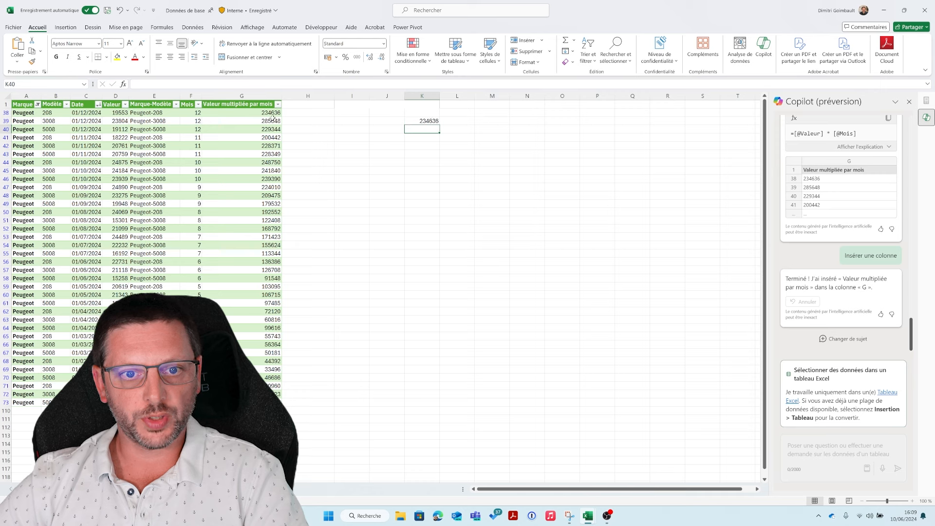
Delete the check calculation from cell K39.
drag(422, 104, 437, 172)
key(Delete)
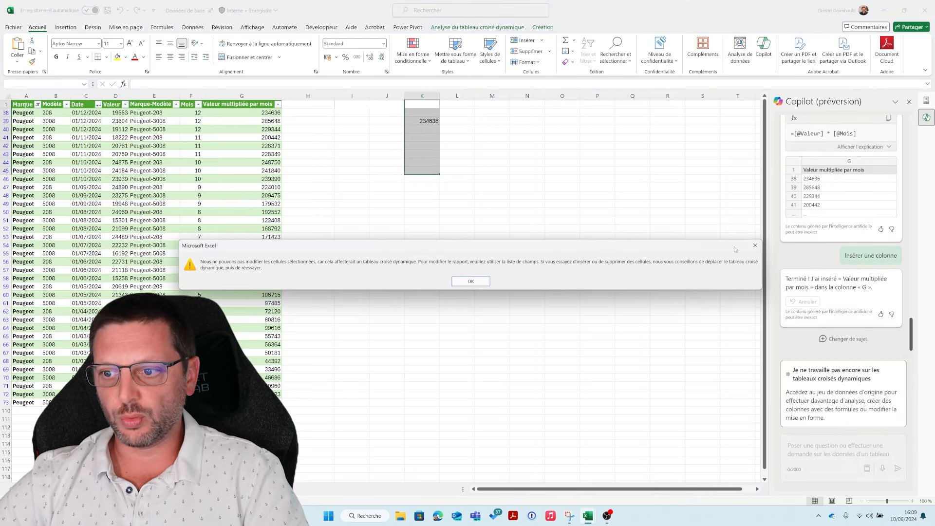
click(755, 245)
click(428, 122)
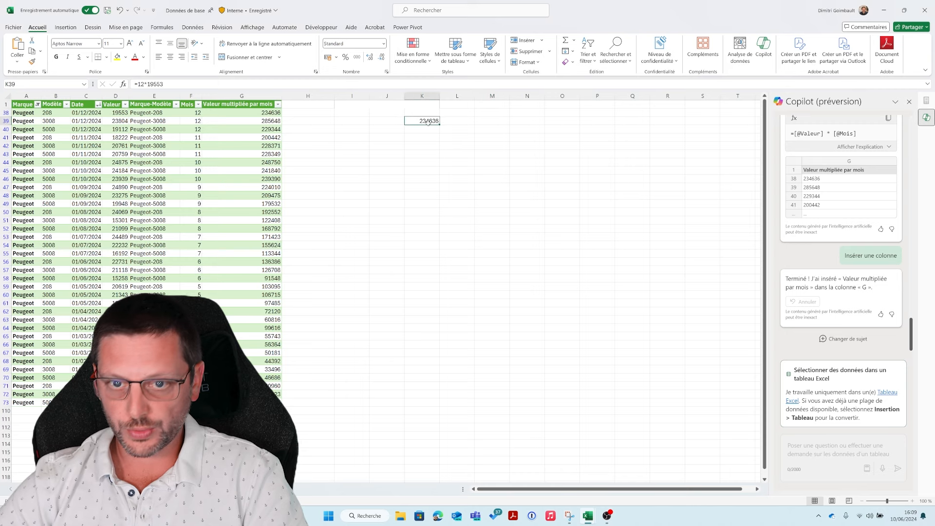
key(Delete)
key(Up)
key(Up)
key(Left)
key(Right)
key(Left)
key(Left)
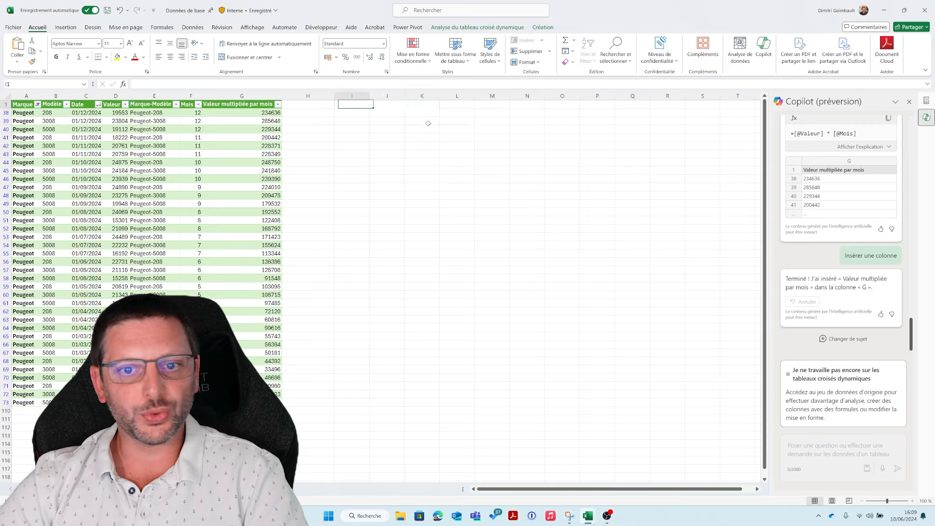
key(Right)
click(452, 250)
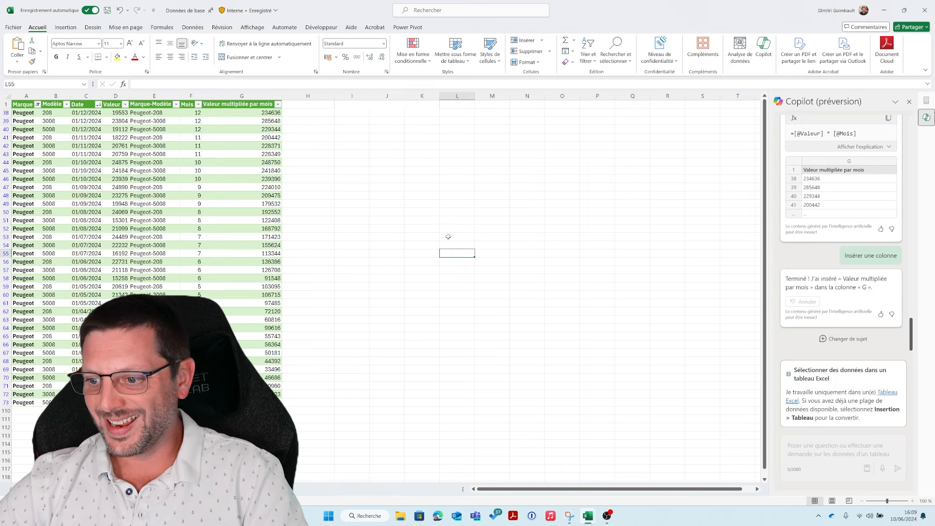
click(378, 177)
click(403, 217)
click(493, 229)
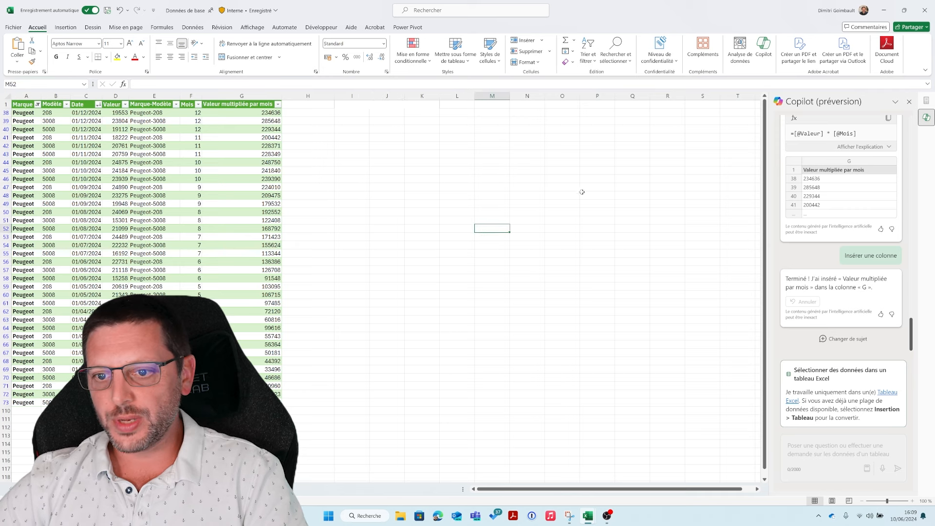
click(582, 192)
click(667, 146)
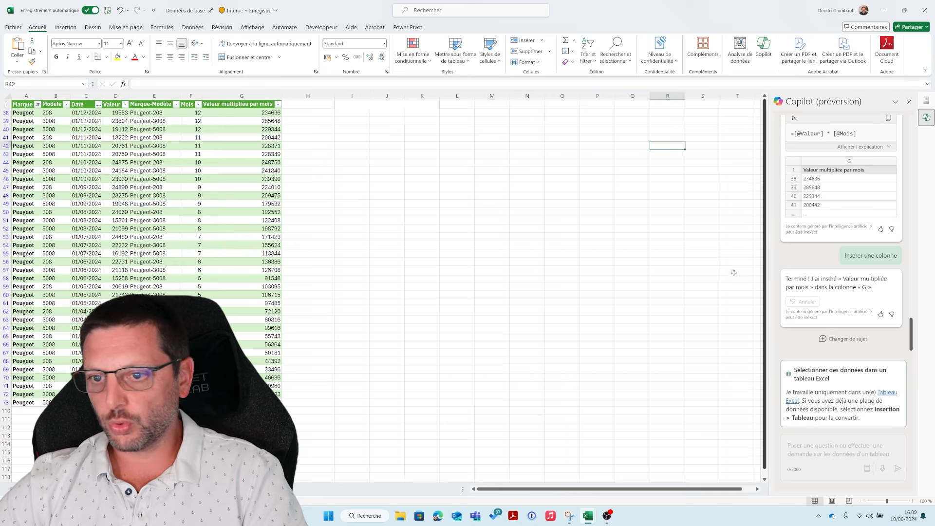
click(164, 220)
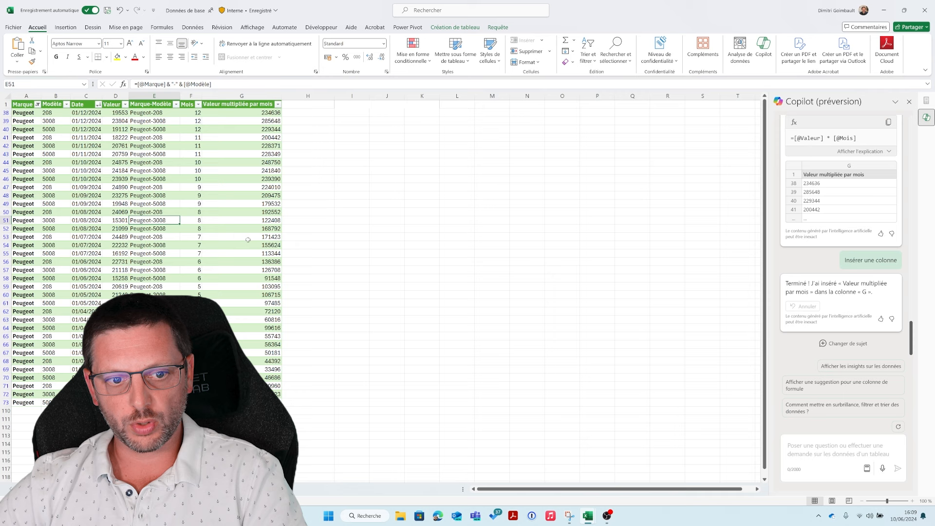
click(376, 245)
click(243, 238)
click(157, 237)
click(370, 231)
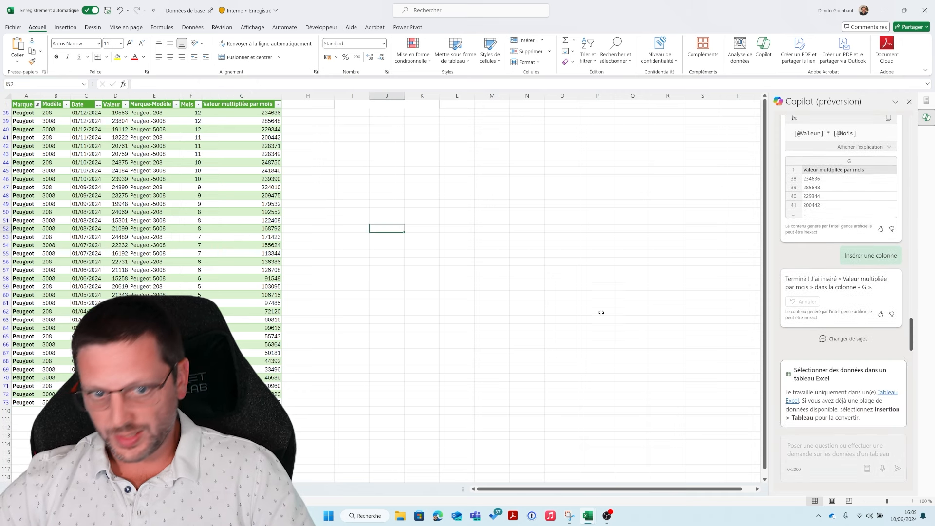
Browse Copilot's suggested prompts in the Comprendre category with a cell of the car sales table selected.
click(155, 196)
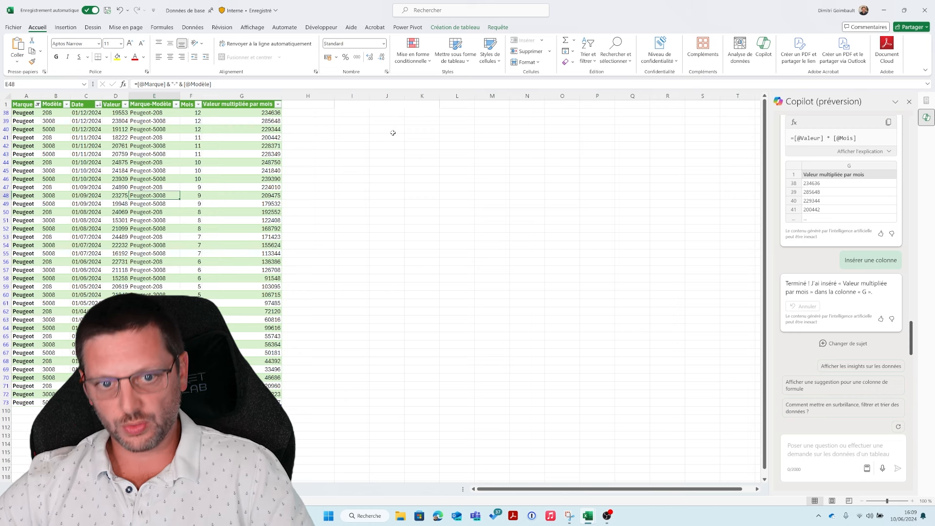
click(867, 468)
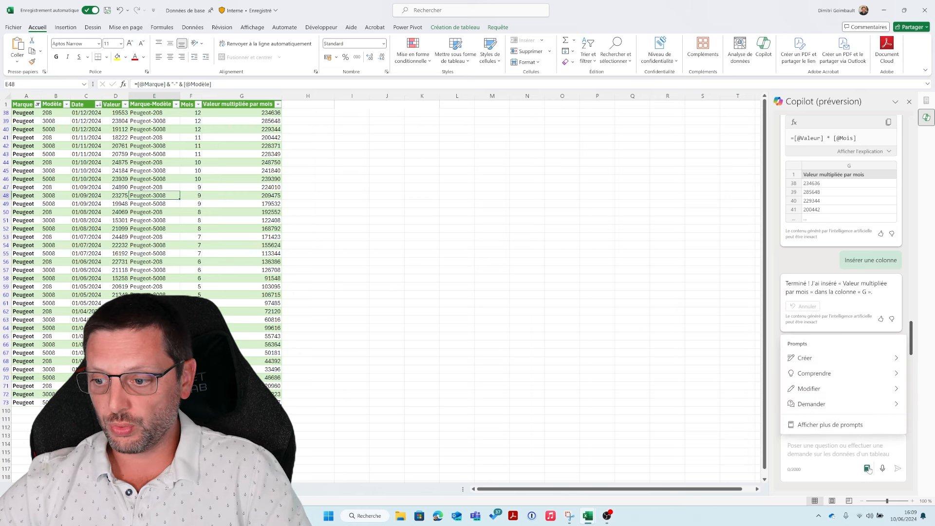
click(842, 373)
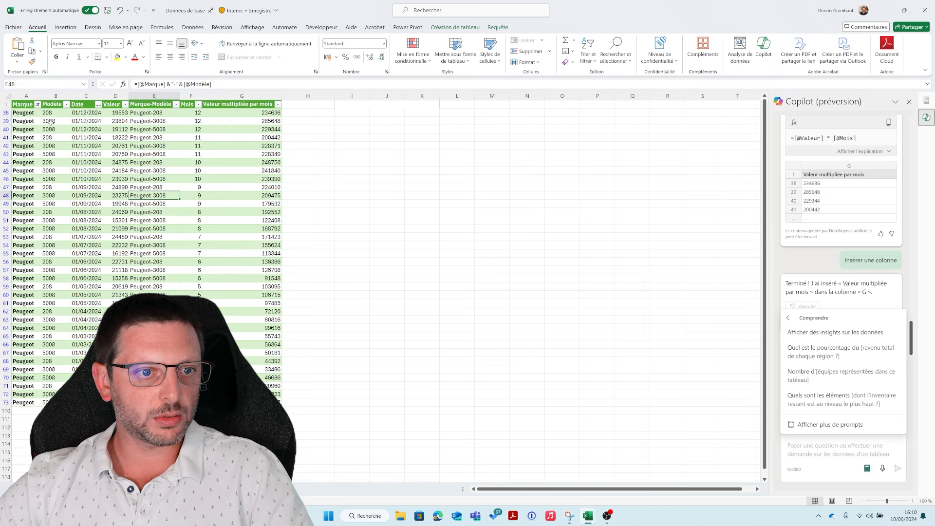
Delete the "Valeur multipliée par mois" column from the car sales table.
right_click(220, 96)
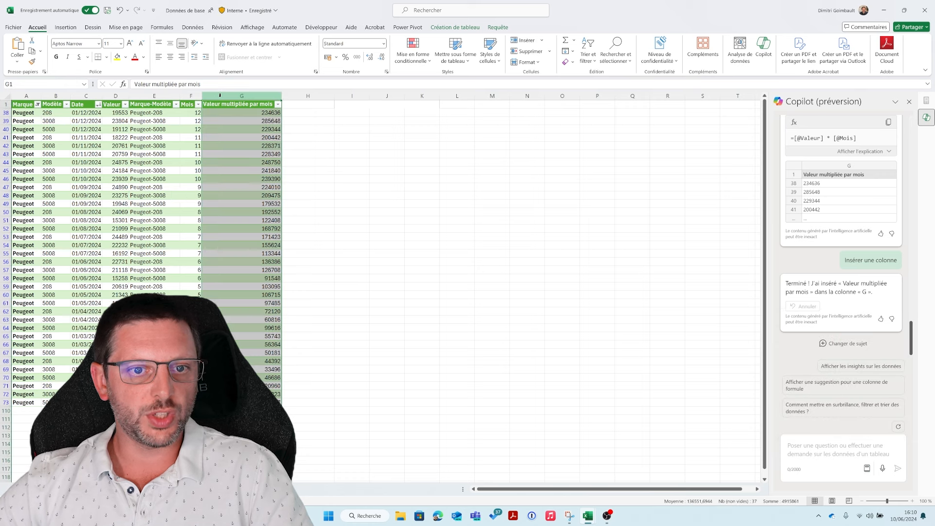
click(258, 197)
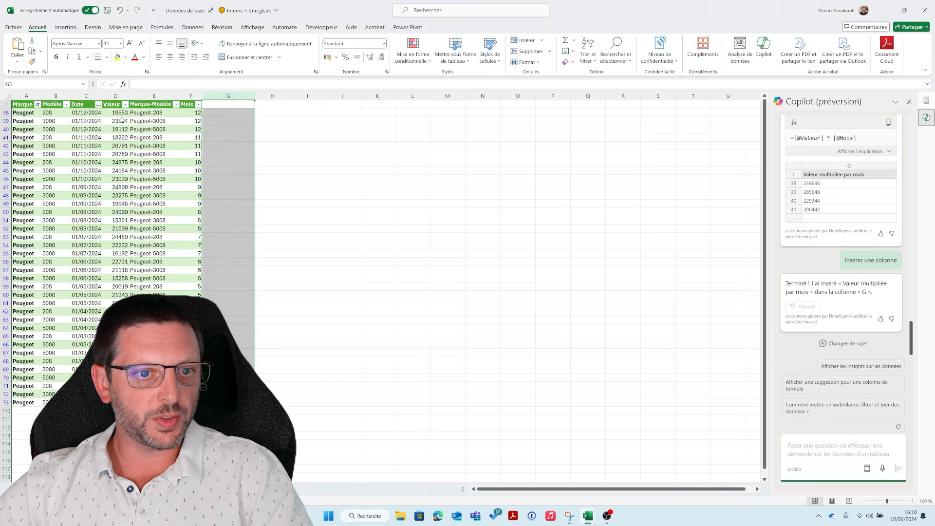
drag(115, 113, 113, 238)
Adapt Copilot's suggested percentage prompt and ask "Quel est le pourcentage de valeur par modèle pour la marque peugeot ?".
click(32, 110)
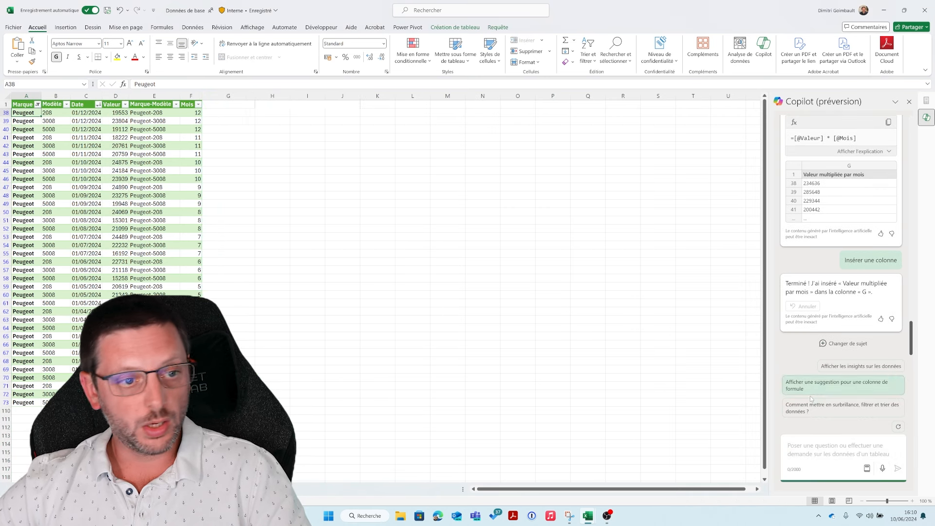
click(868, 467)
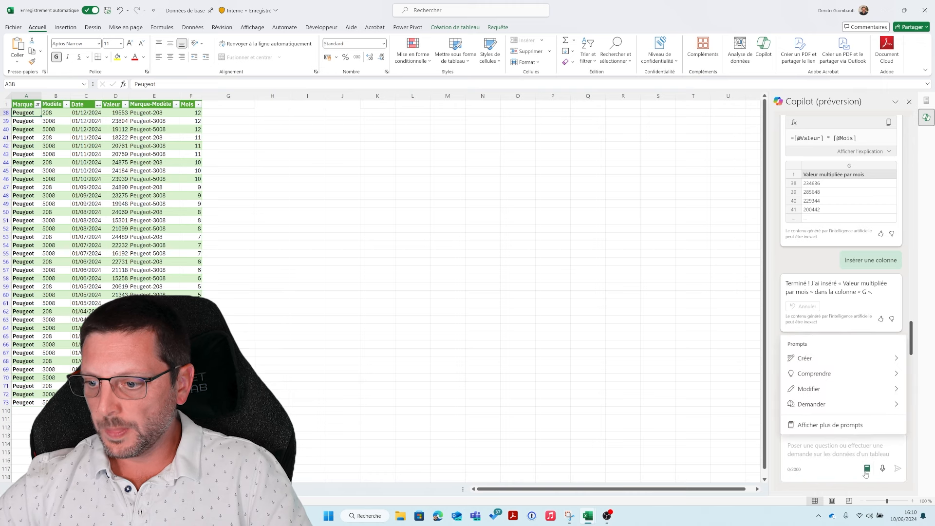
click(828, 374)
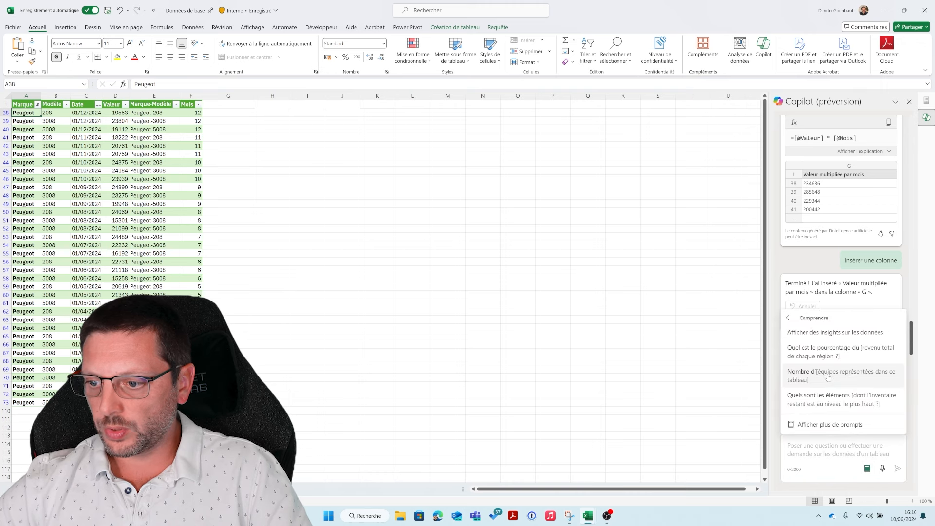
click(832, 351)
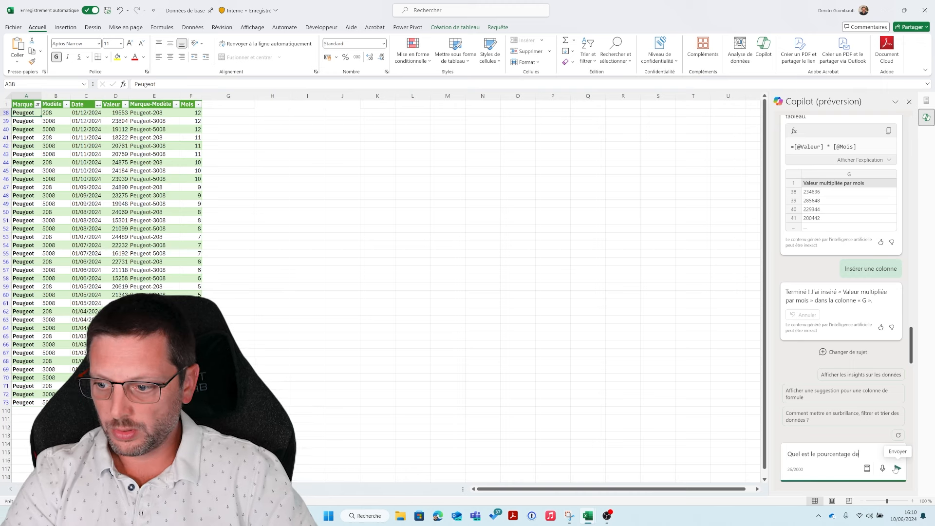
text(val)
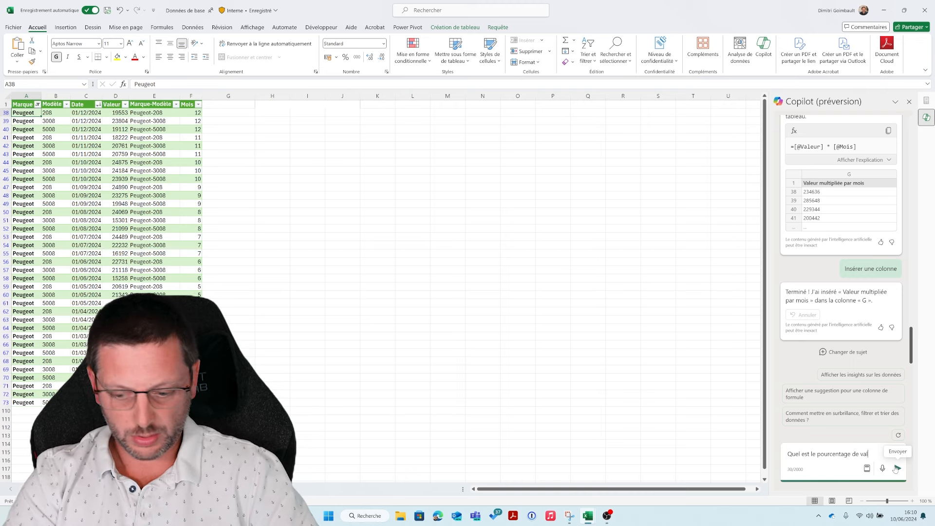
text(eur par)
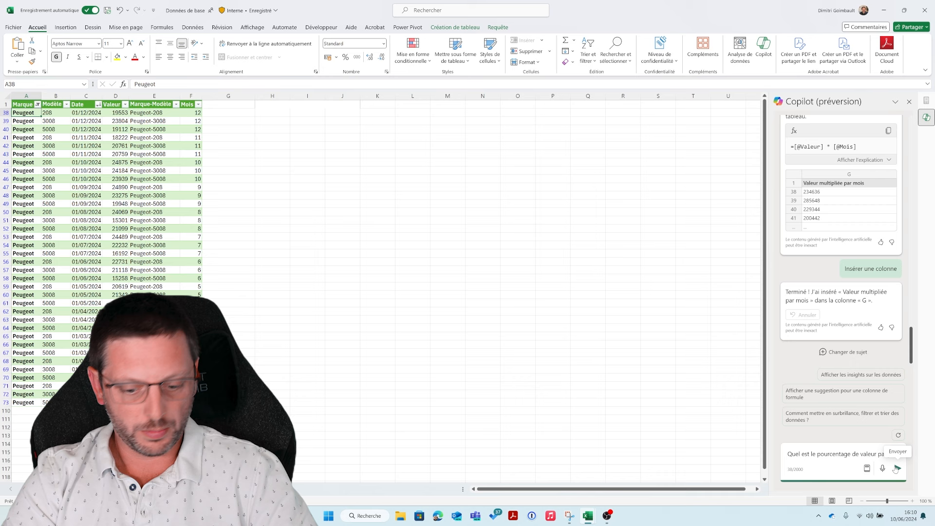
text( modèle)
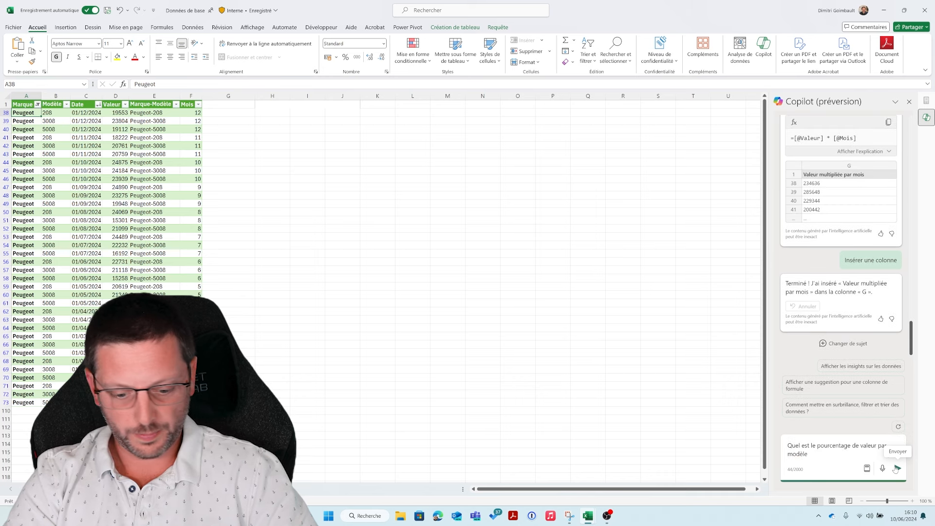
text( pour la m)
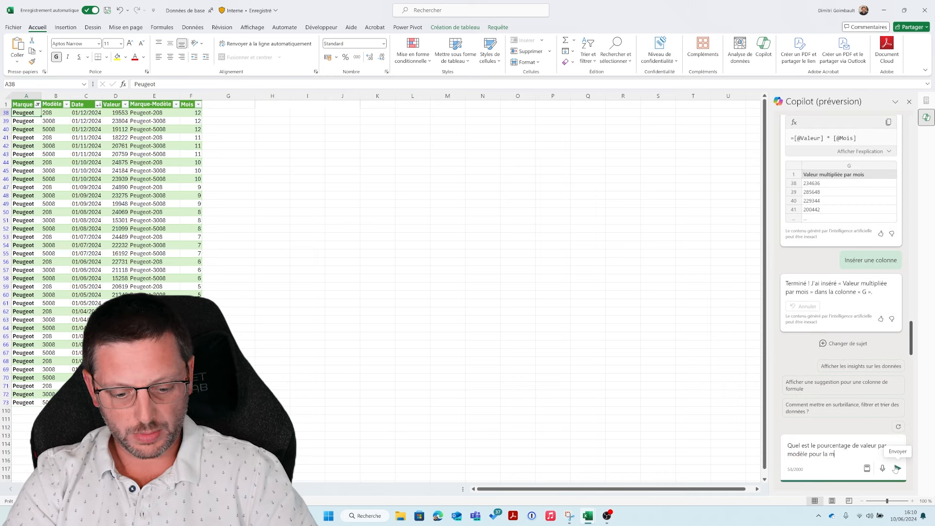
text(arque peuge)
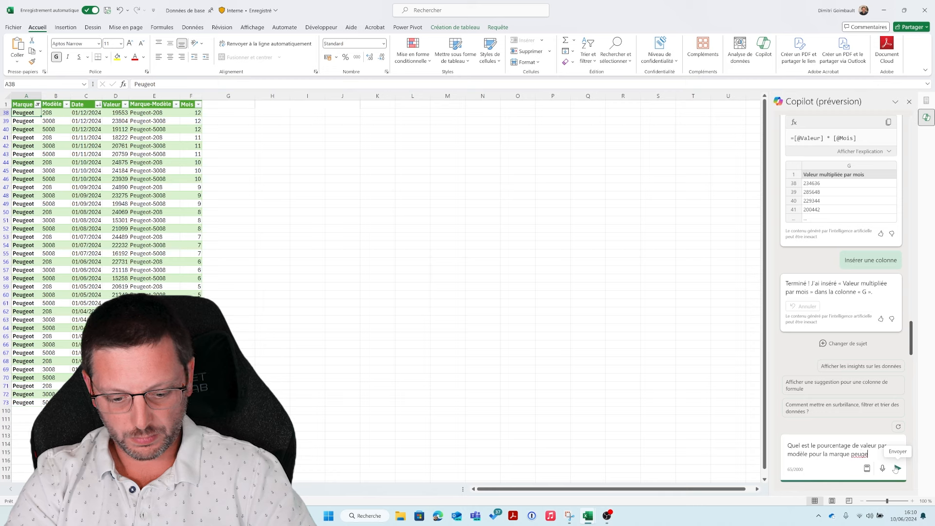
text(ot )
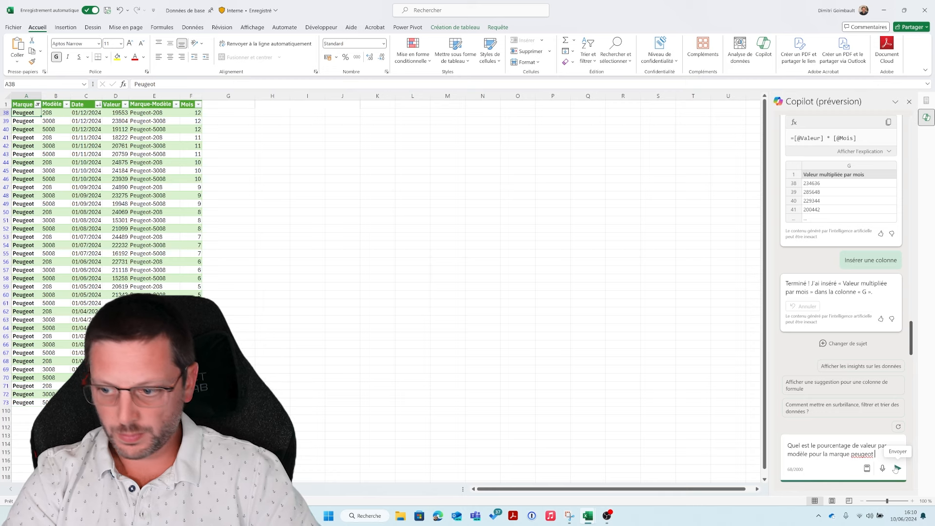
text(?)
click(896, 469)
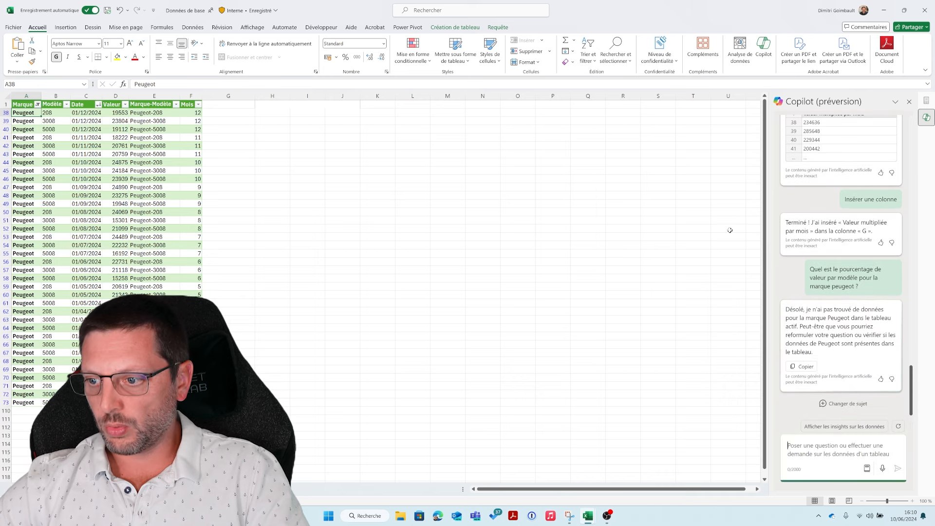
Reuse the previous question without the Peugeot condition and ask Copilot "Quel est le pourcentage de valeur par modèle ?".
drag(866, 288, 808, 269)
key(ctrl+c)
click(823, 443)
key(ctrl+v)
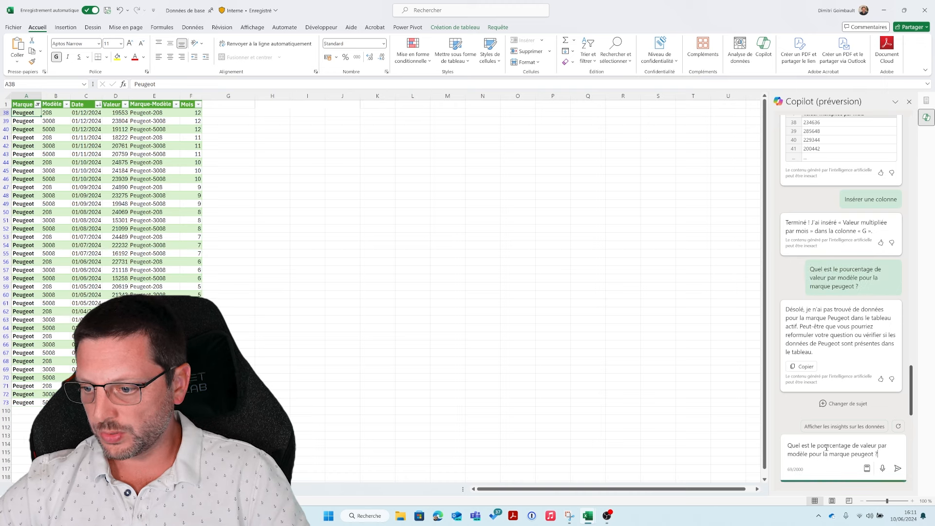
drag(878, 454, 809, 454)
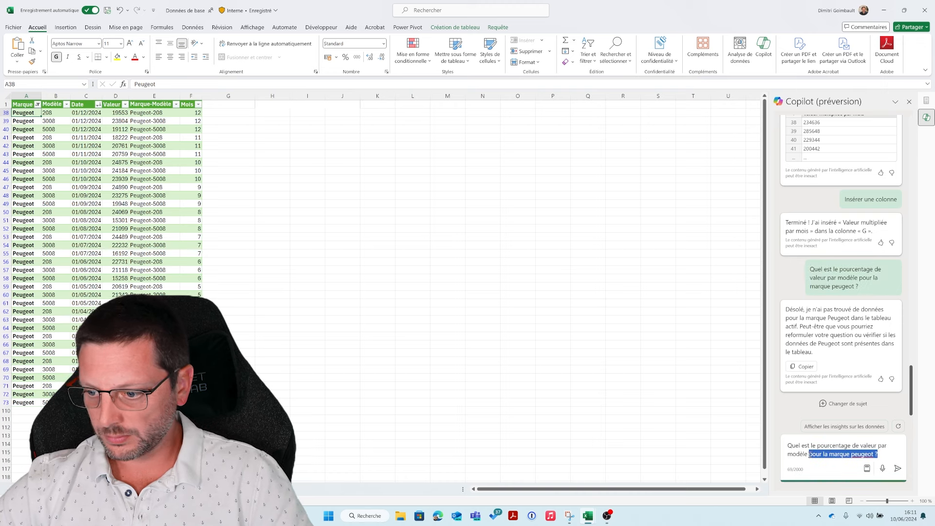
text(?)
key(Return)
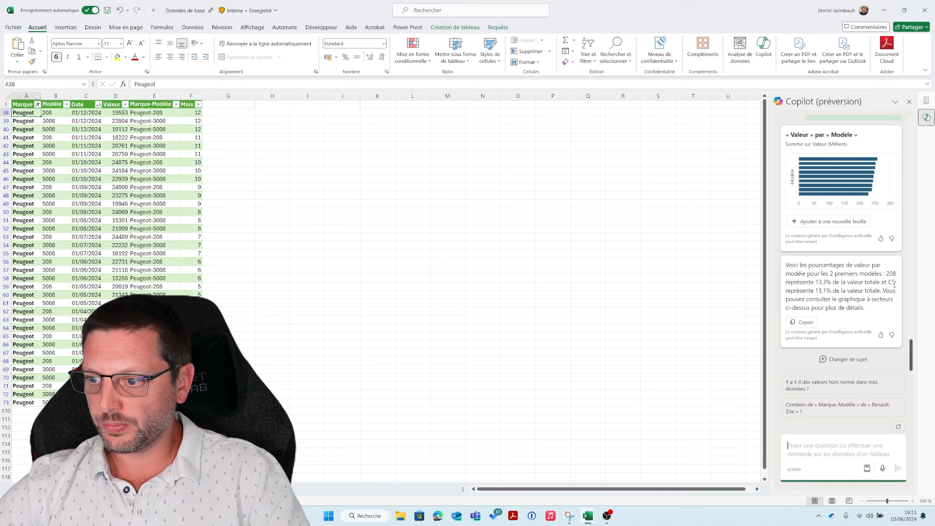
Review Copilot's answer and add its suggested "Valeur" par "Modèle" chart to a new sheet.
scroll(877, 282, up, 2)
scroll(858, 244, down, 2)
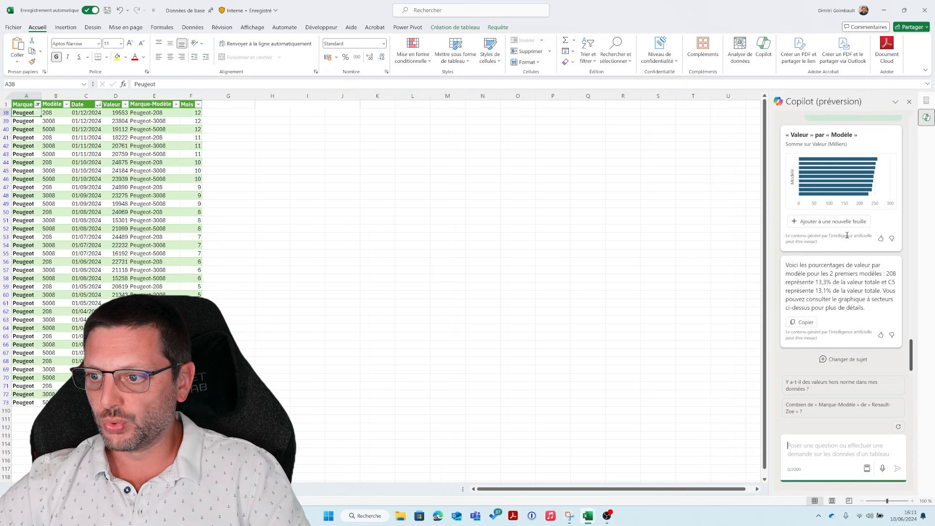
click(843, 221)
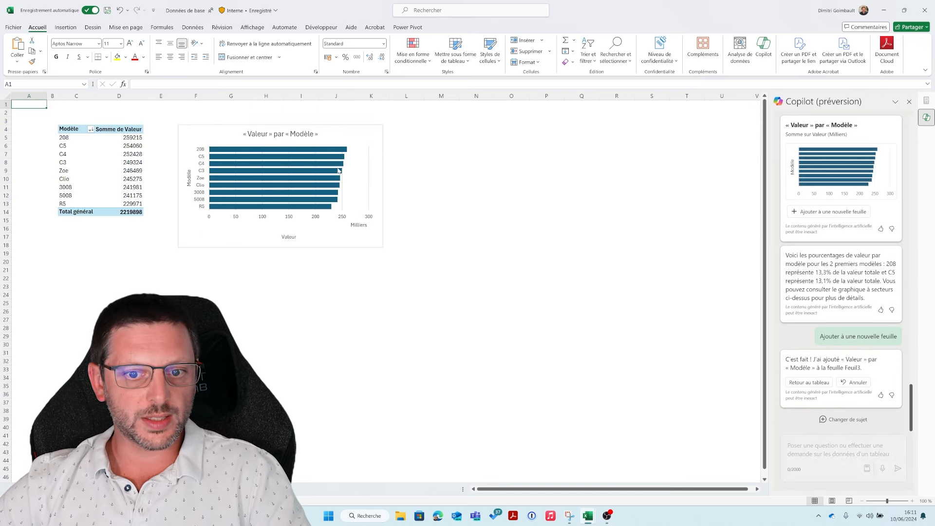
Examine the total value of each model in the new pivot table beside the bar chart.
click(318, 233)
click(109, 149)
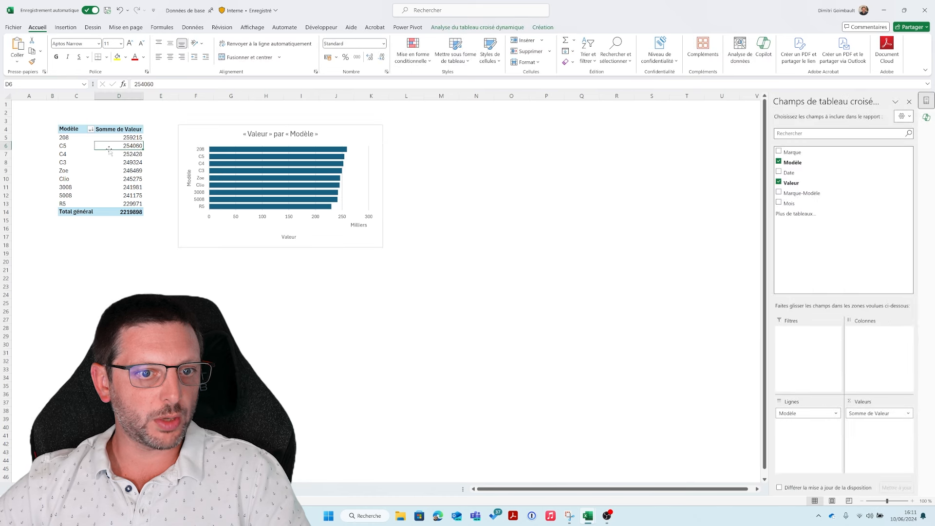
click(136, 138)
click(130, 154)
click(133, 138)
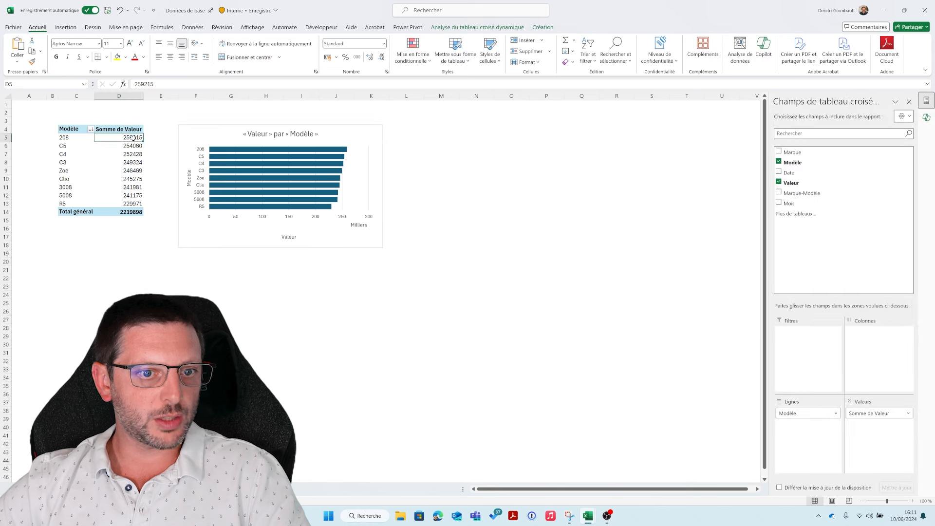
click(132, 155)
click(129, 170)
click(124, 187)
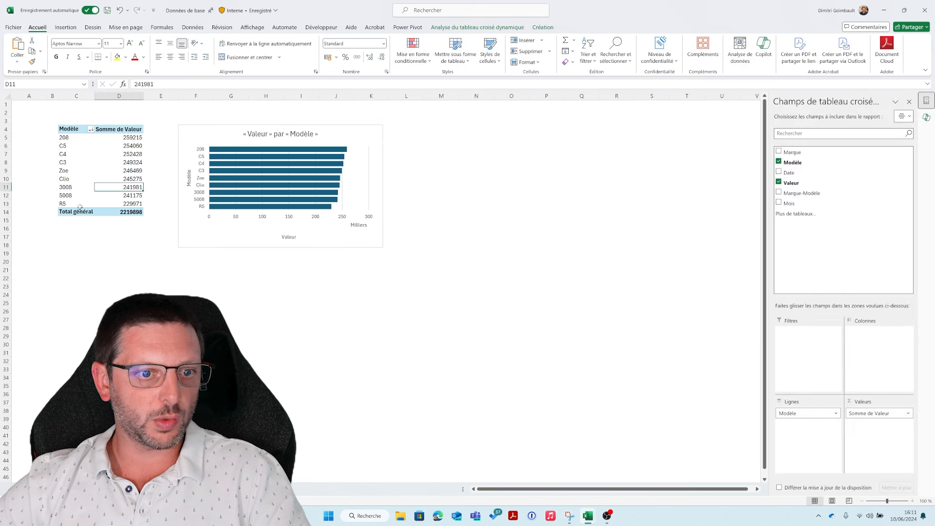
click(129, 171)
click(127, 195)
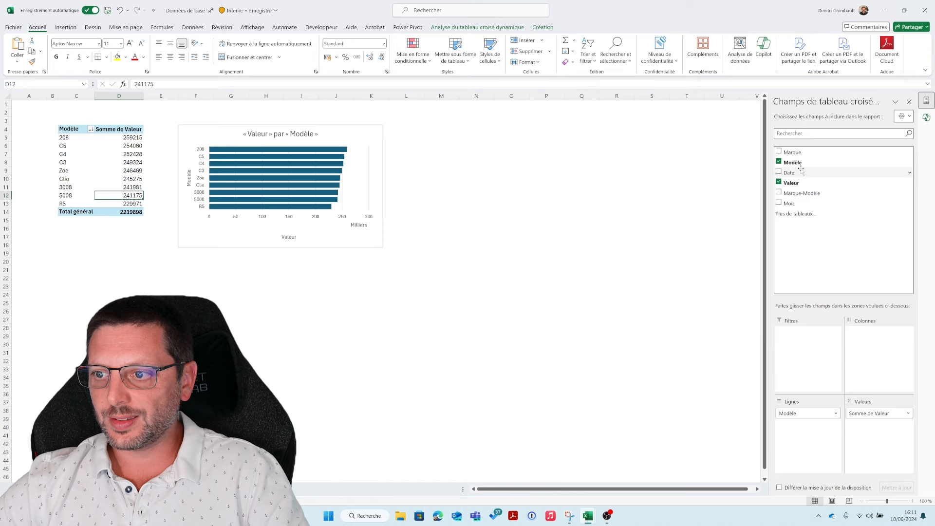
Add Marque as a report filter to the pivot table and filter it to Peugeot.
drag(792, 152, 797, 343)
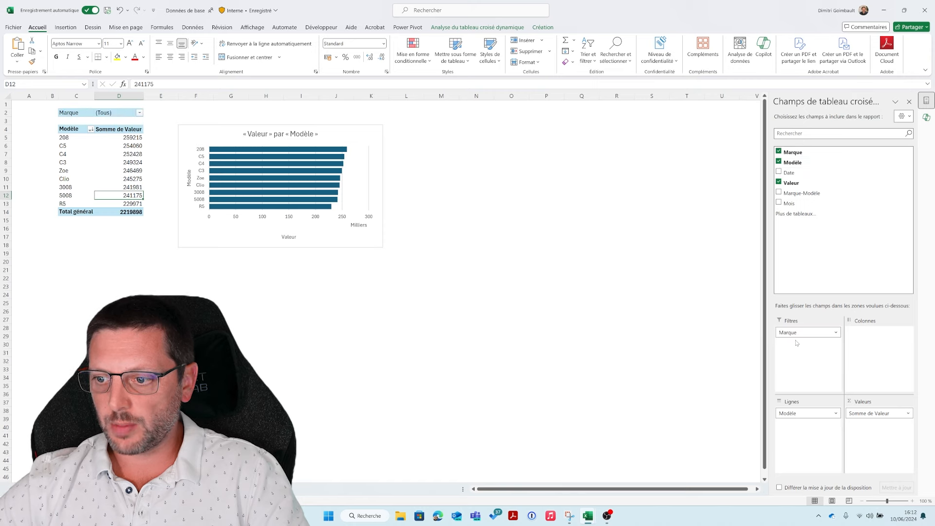
click(836, 333)
click(616, 261)
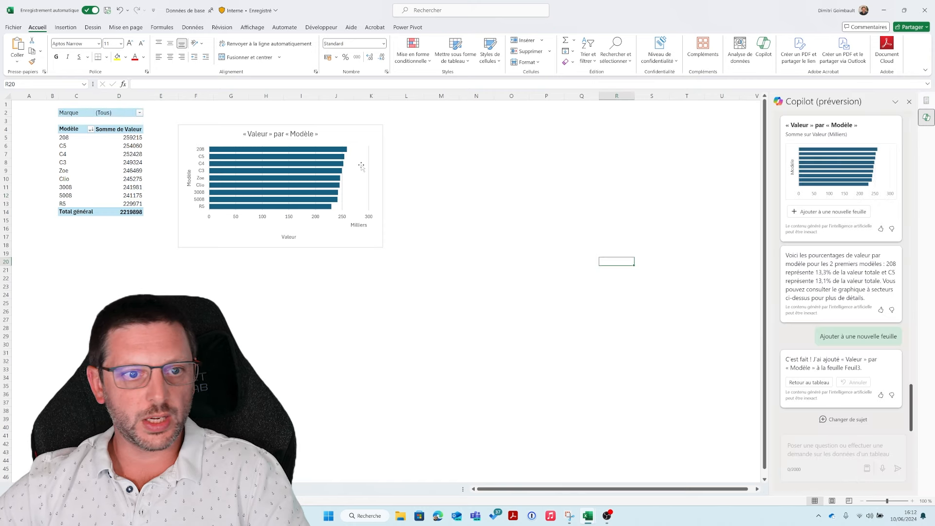
click(140, 114)
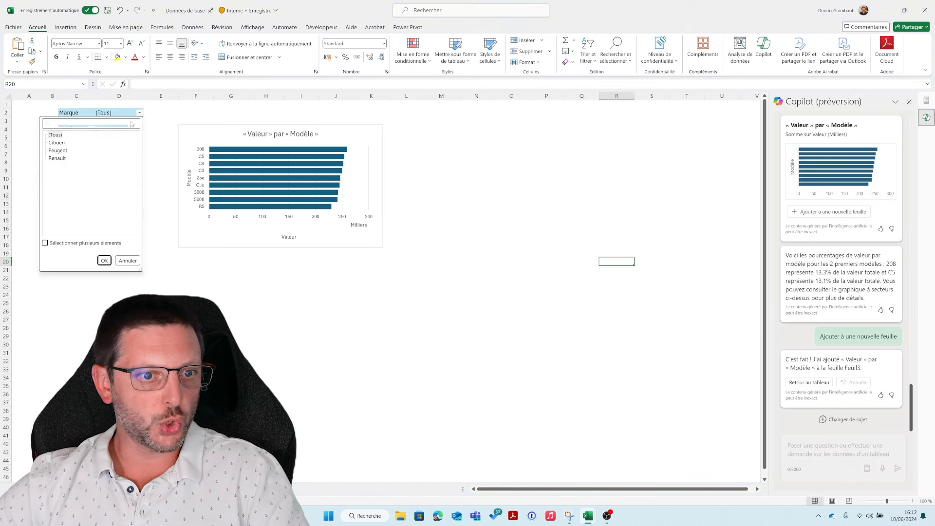
click(102, 260)
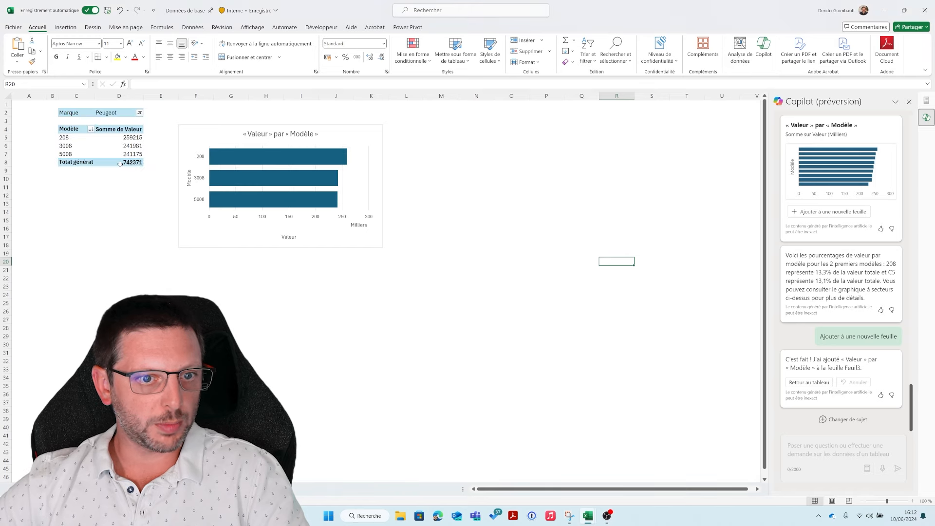
Show the pivot table's Valeur field as "% du total de la colonne" and check the percentages for the Peugeot models.
click(129, 139)
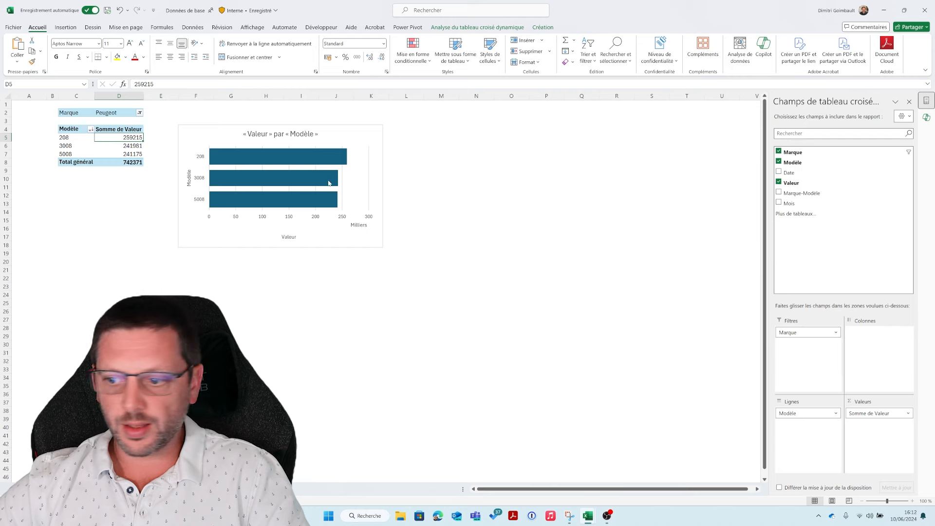
click(882, 413)
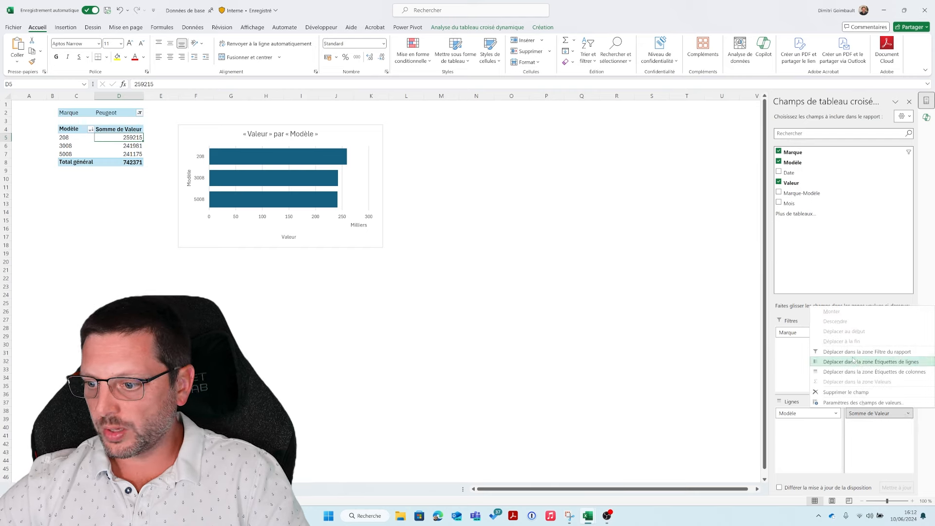
click(863, 403)
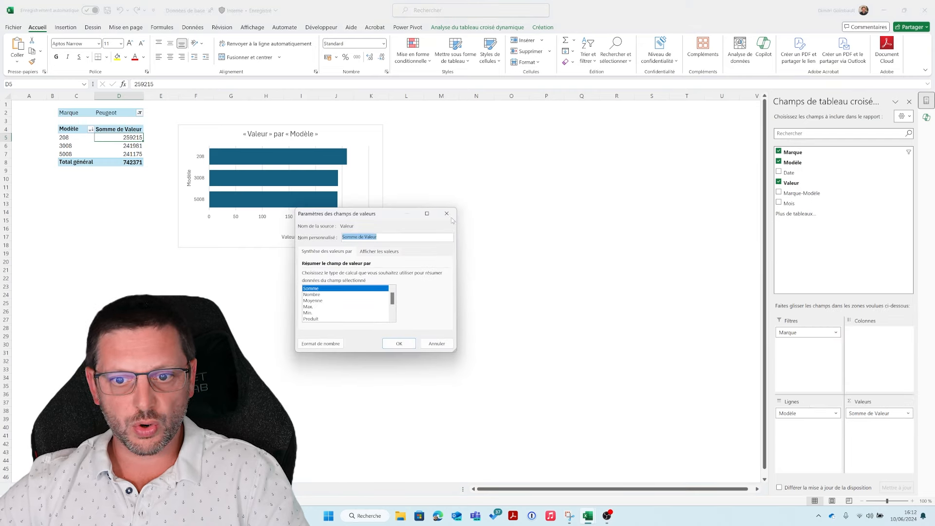
click(446, 213)
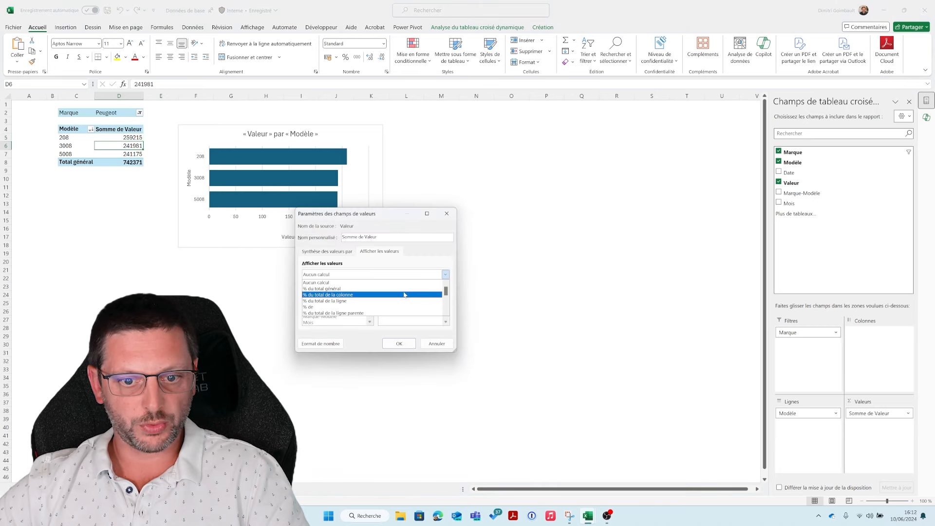
click(404, 294)
click(398, 344)
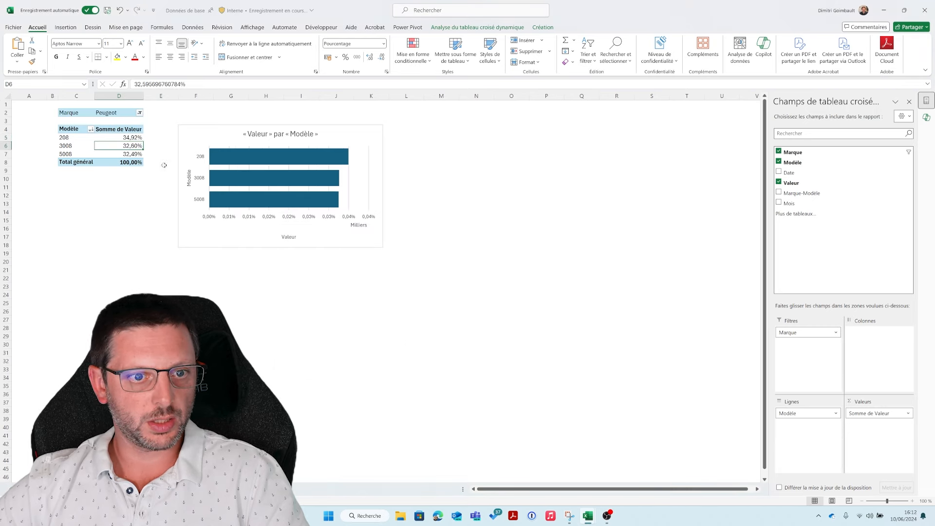
drag(119, 138, 119, 154)
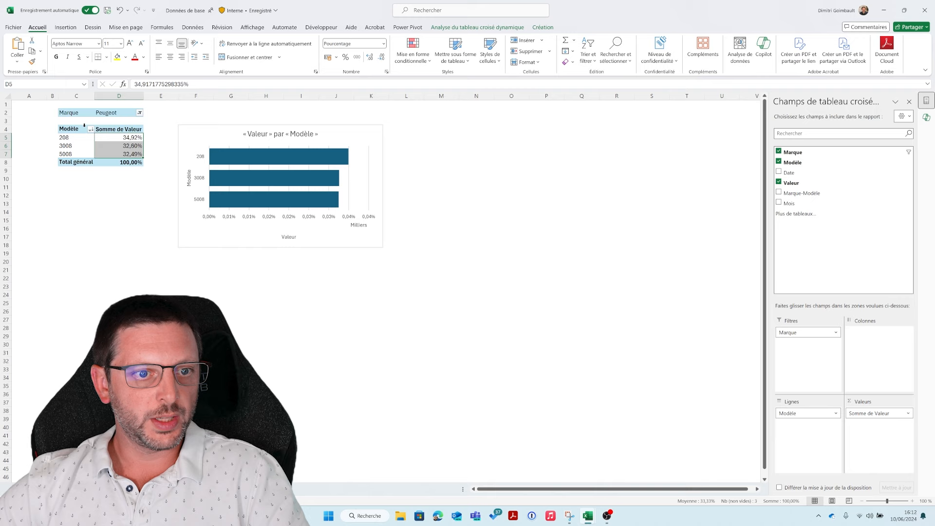
Reset the pivot table's Marque report filter to (Tous).
click(140, 113)
click(55, 136)
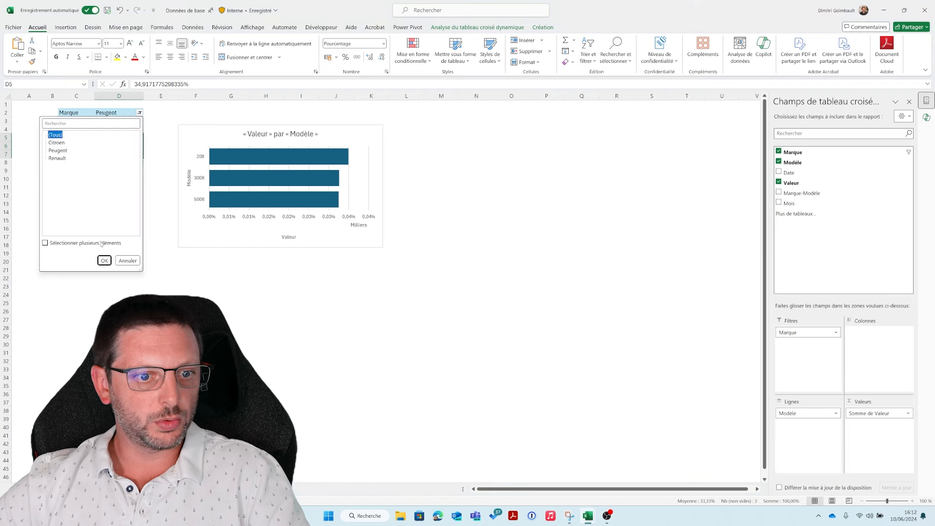
click(105, 261)
click(112, 162)
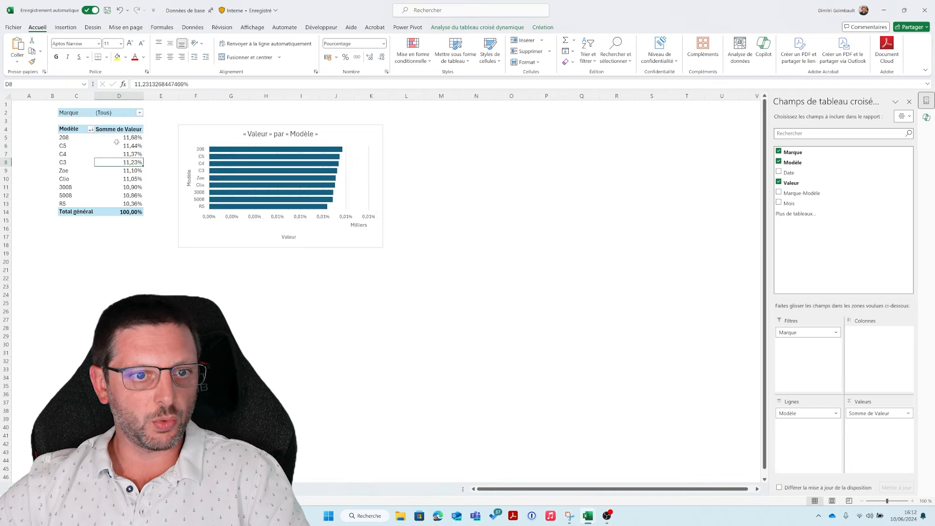
Compare the pivot table's percentages for the leading models with the percentages in Copilot's answer.
drag(119, 138, 117, 161)
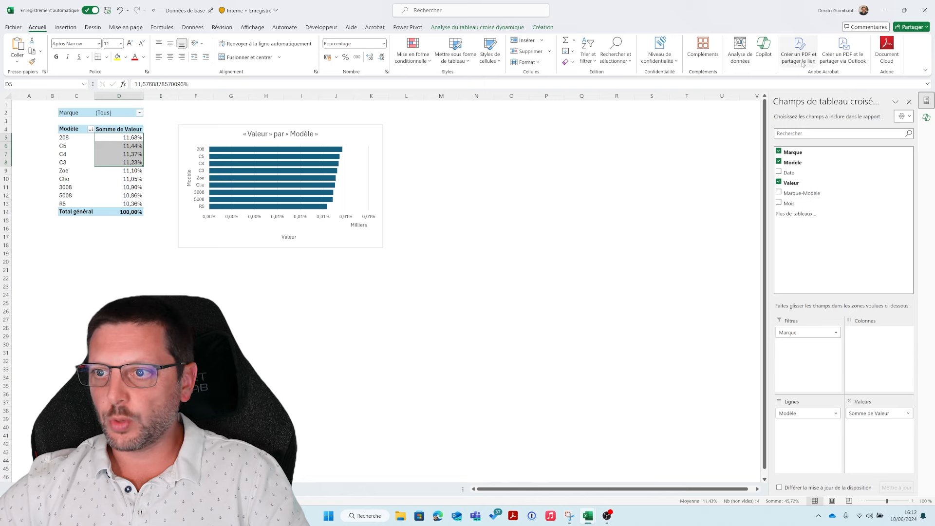
click(763, 48)
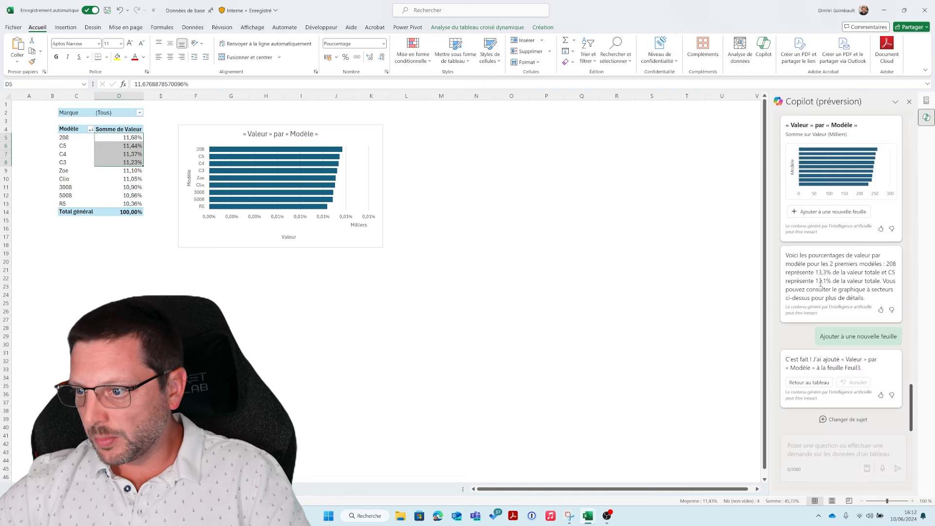
click(126, 138)
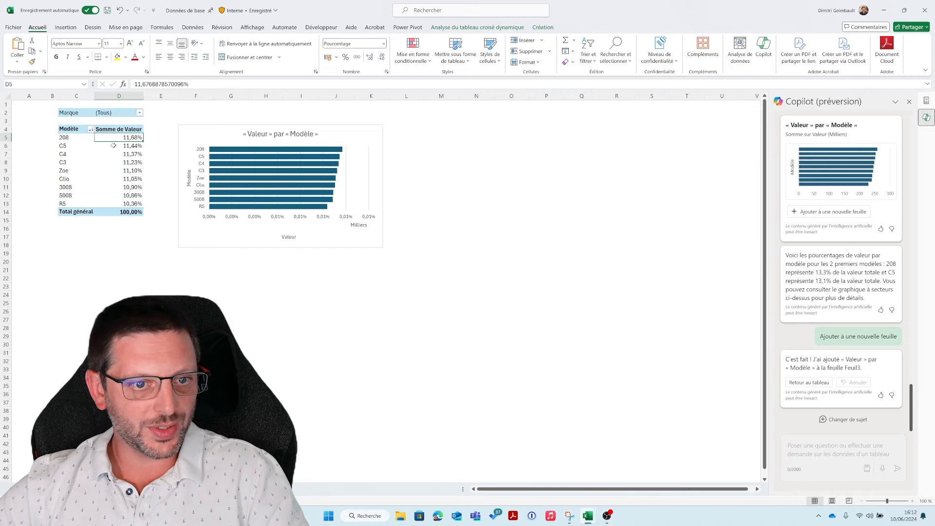
click(119, 181)
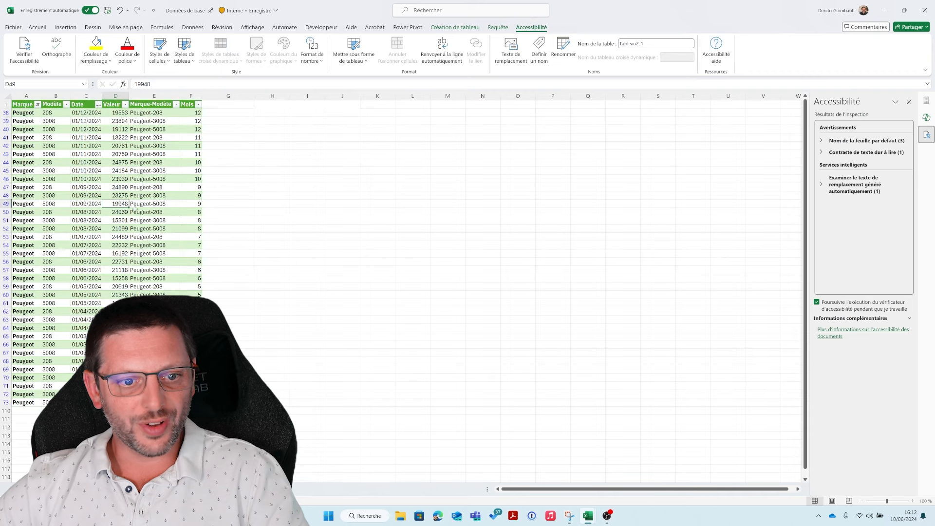
From the car sales table, ask Copilot "Pour la marque peugeot, quel est le pourcentage de valeur par modèle ?".
click(159, 225)
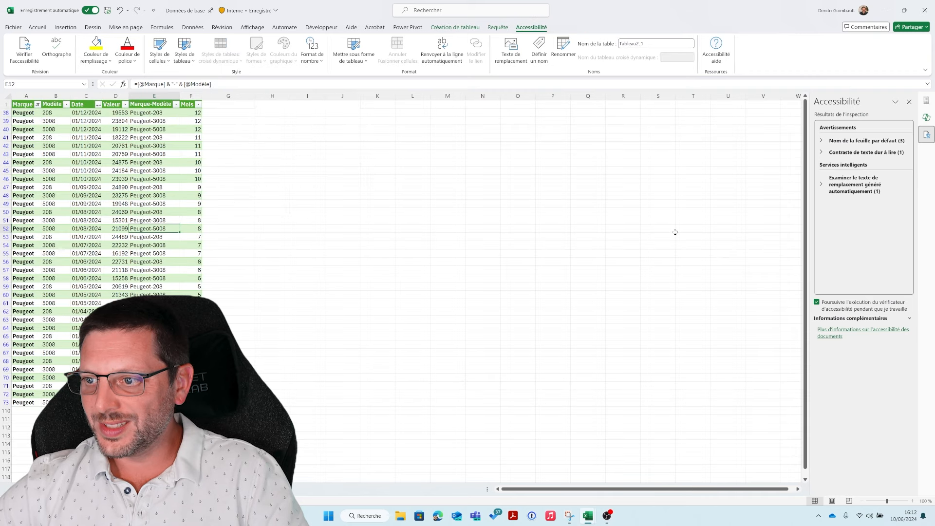
click(926, 117)
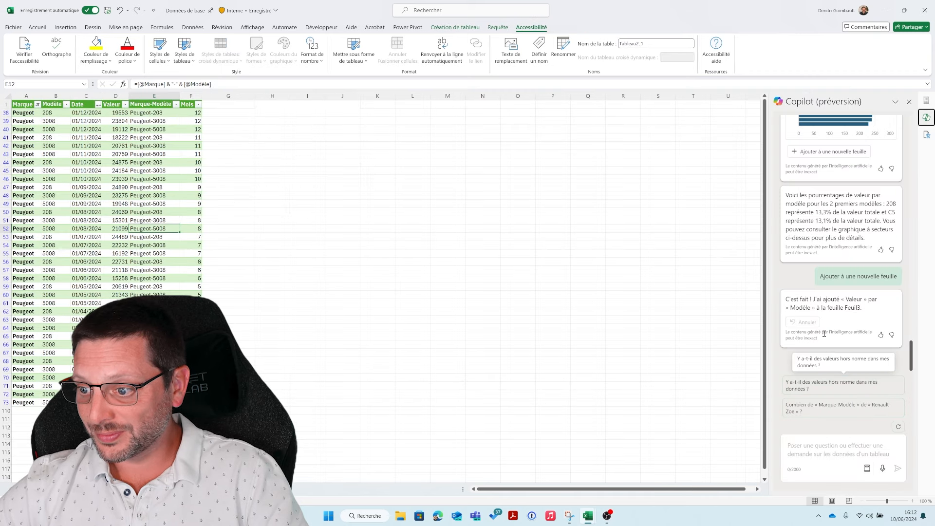
click(843, 451)
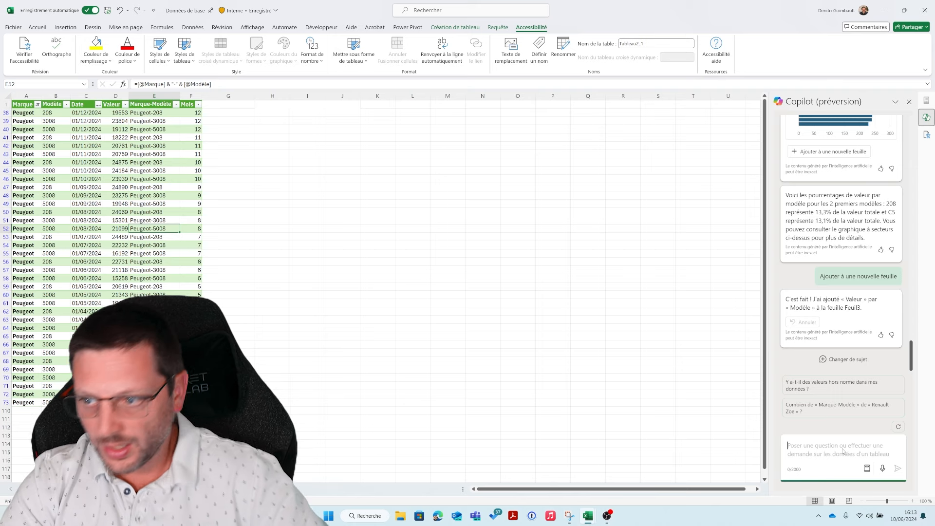
text(Po)
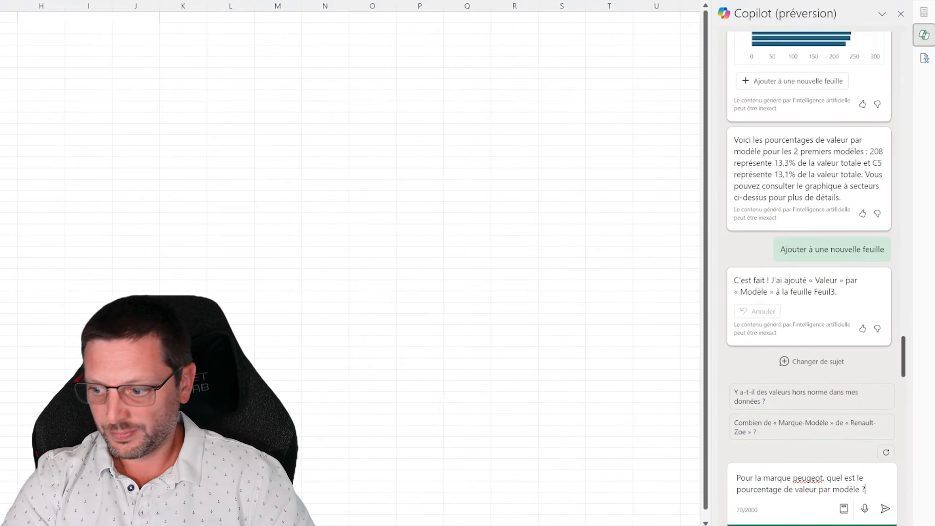
key(Return)
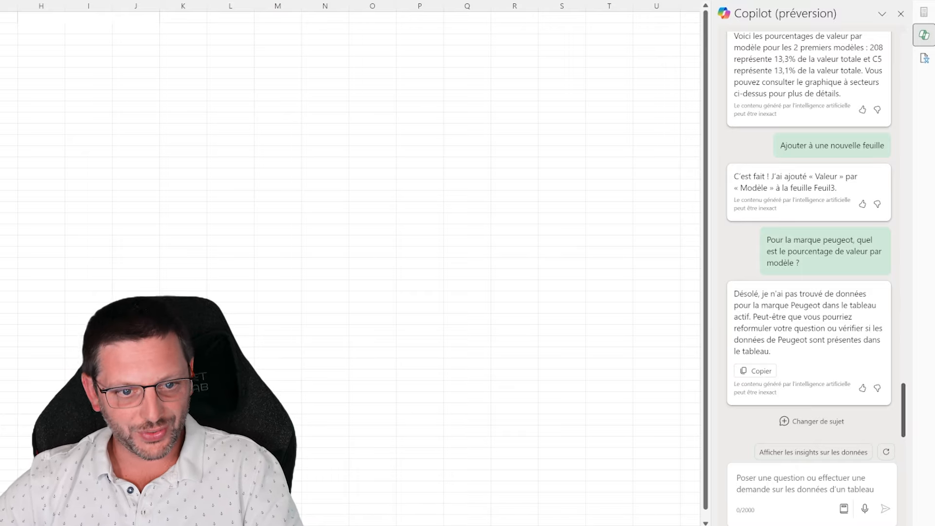
Look through Copilot's suggested prompts in the Comprendre category and return to the empty prompt.
click(844, 509)
click(816, 381)
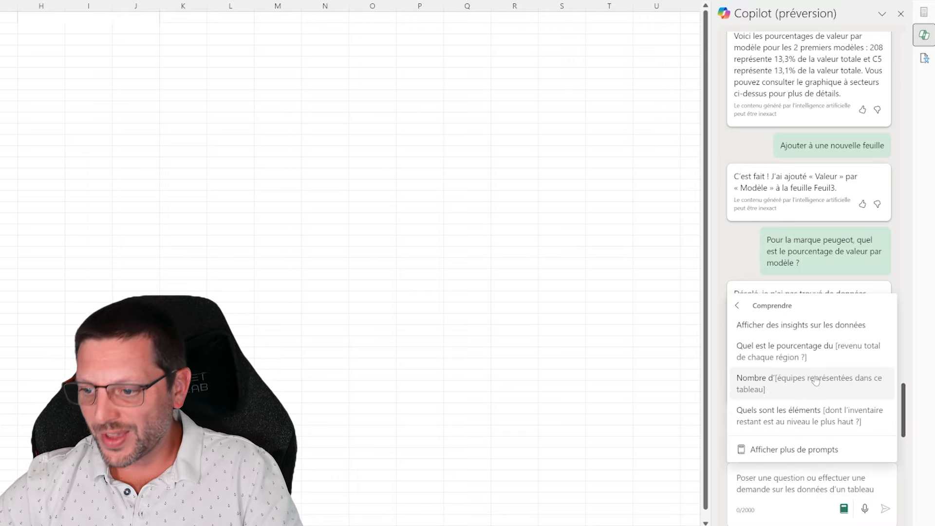
click(775, 486)
text(que)
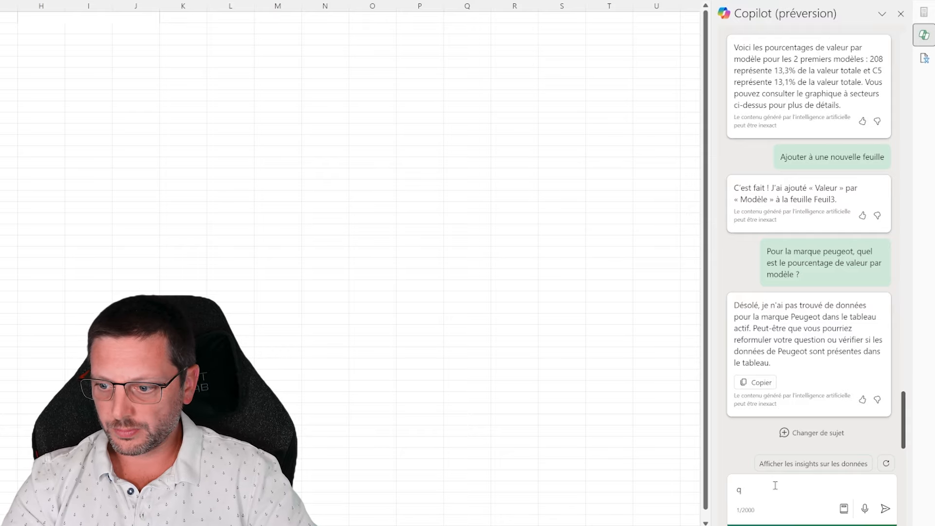
key(BackSpace)
text(Uel)
key(BackSpace)
key(BackSpace)
key(BackSpace)
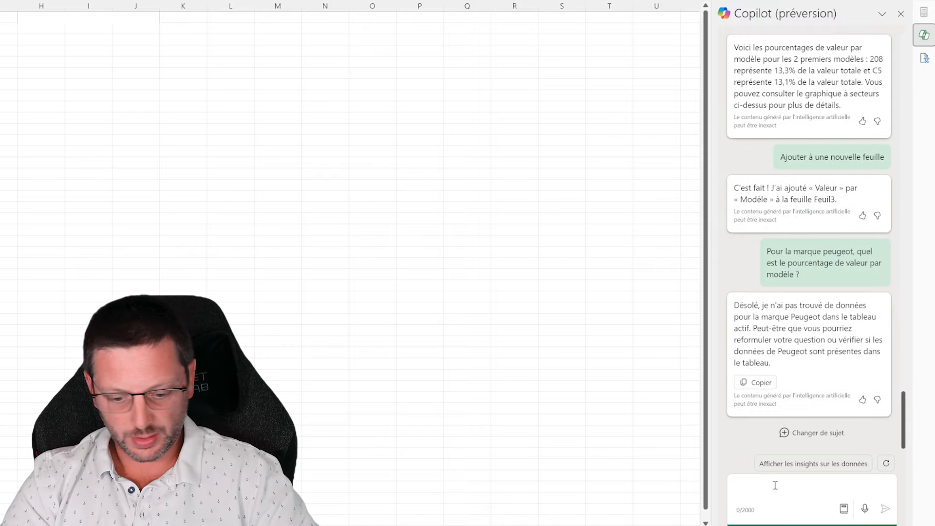
Ask Copilot "quelle est la valeur maximale ?" about the table.
text(qu)
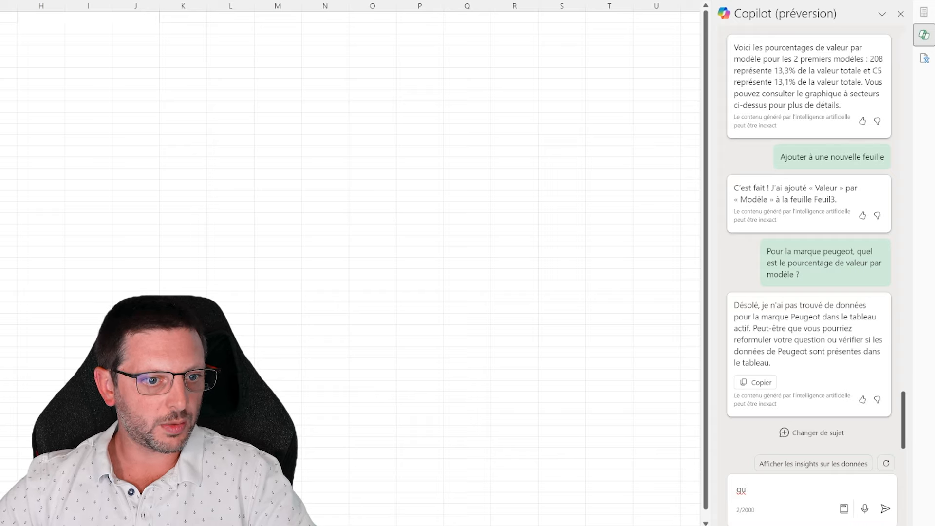
click(770, 488)
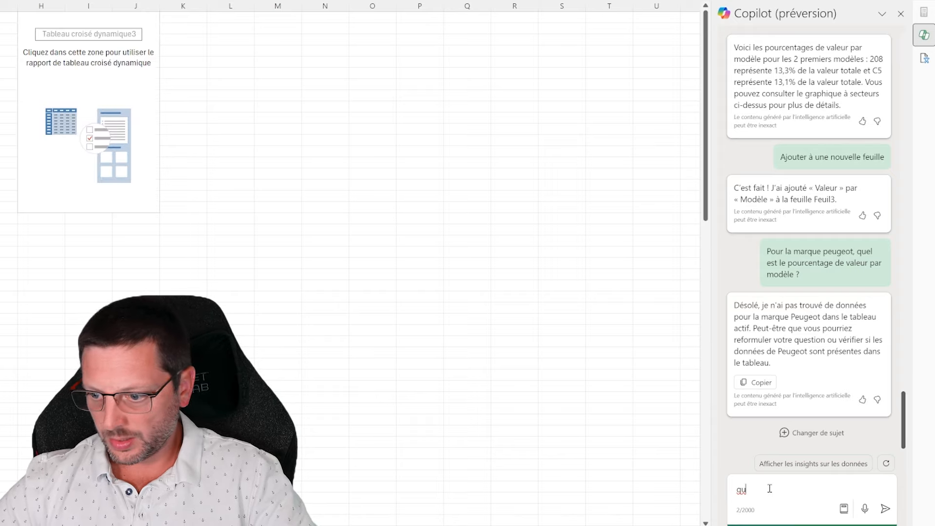
text(elle est la)
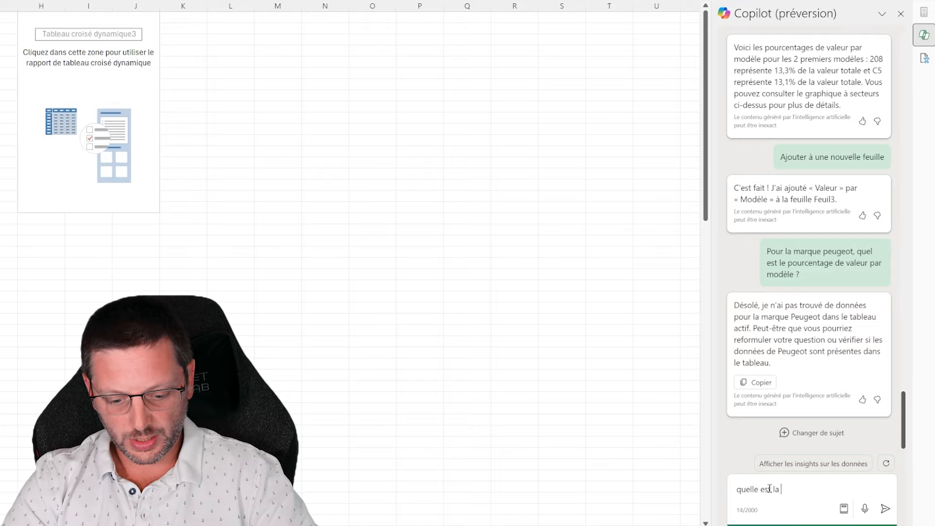
text( valeur maximale ?)
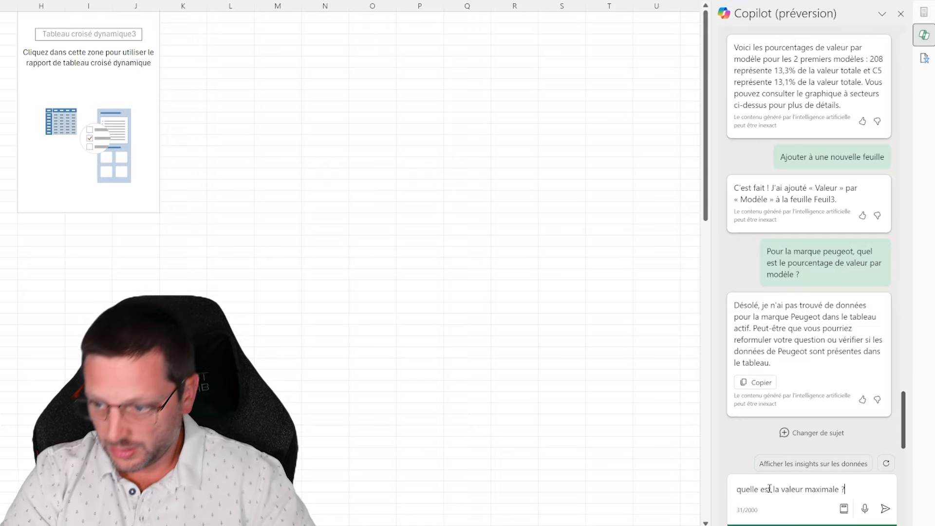
key(Return)
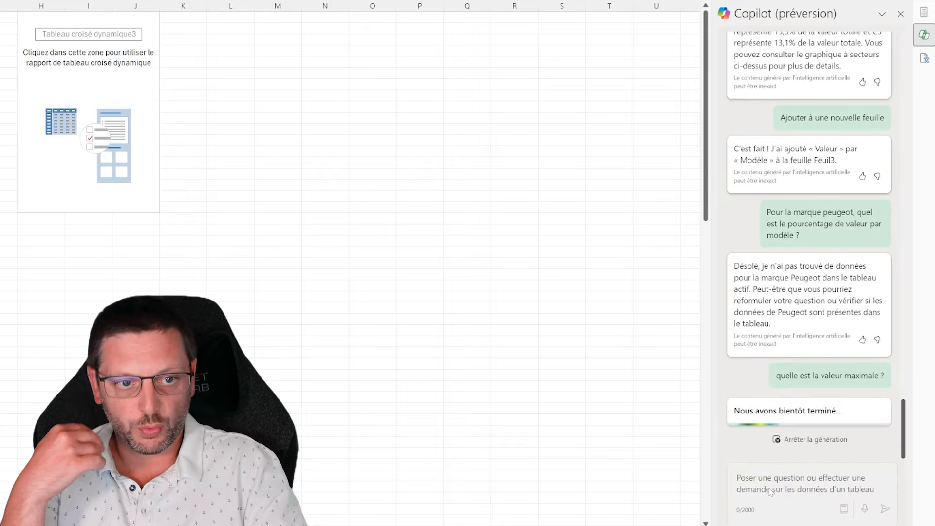